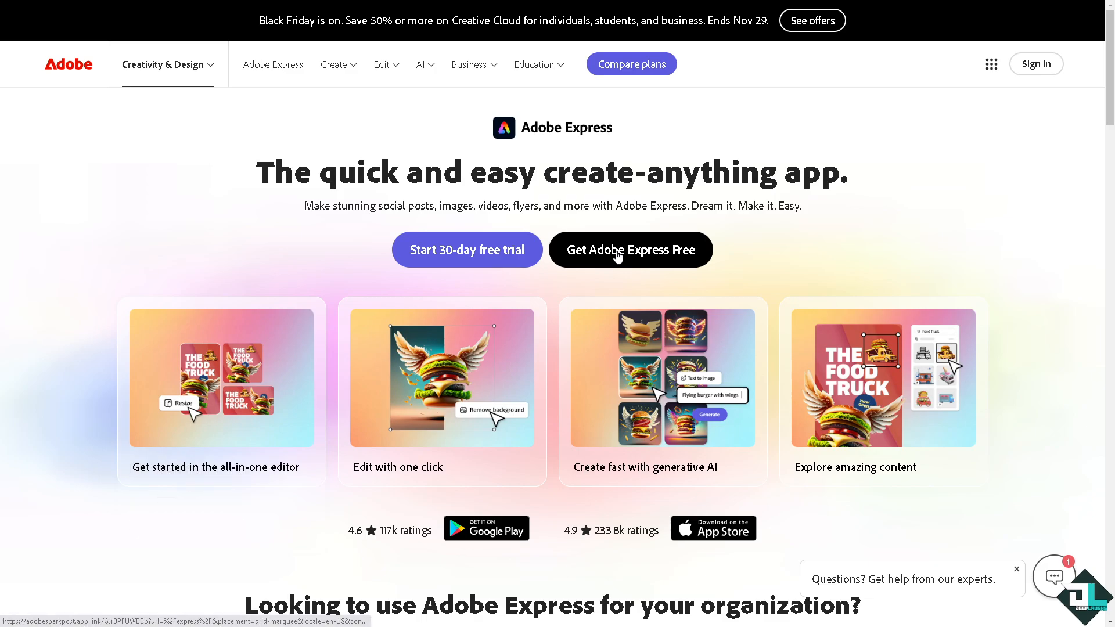
Launch the free Adobe Express web app and reveal the additional sign-in options
left_click(620, 254)
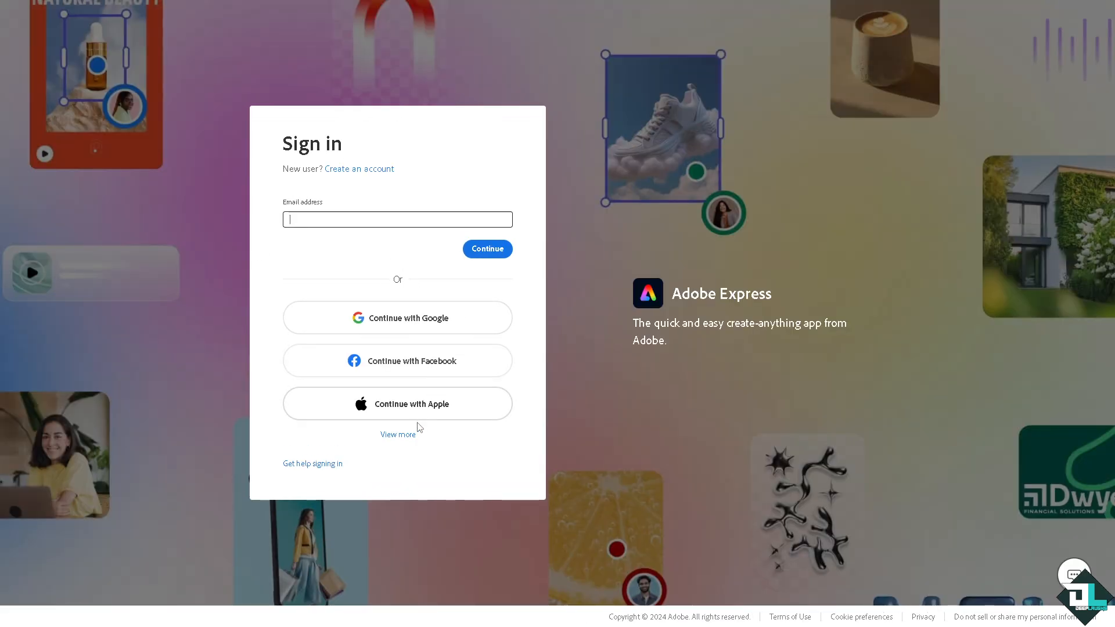
left_click(402, 435)
Sign in and open the ADOBE EXPRESS TOPICS project from the Recent list
left_click(364, 119)
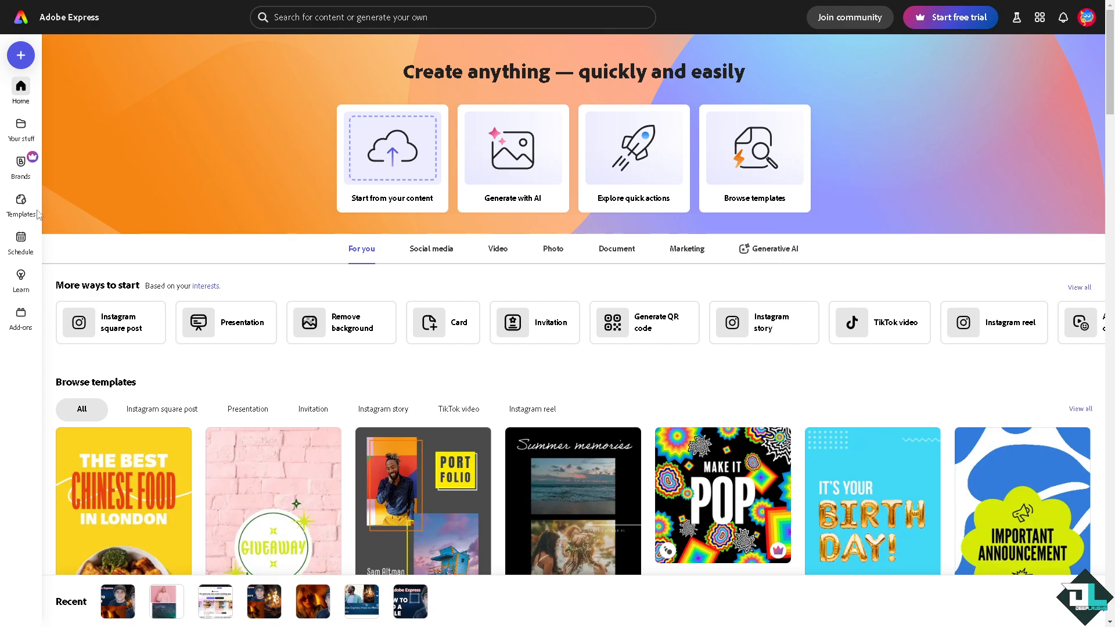
mouse_move(21, 207)
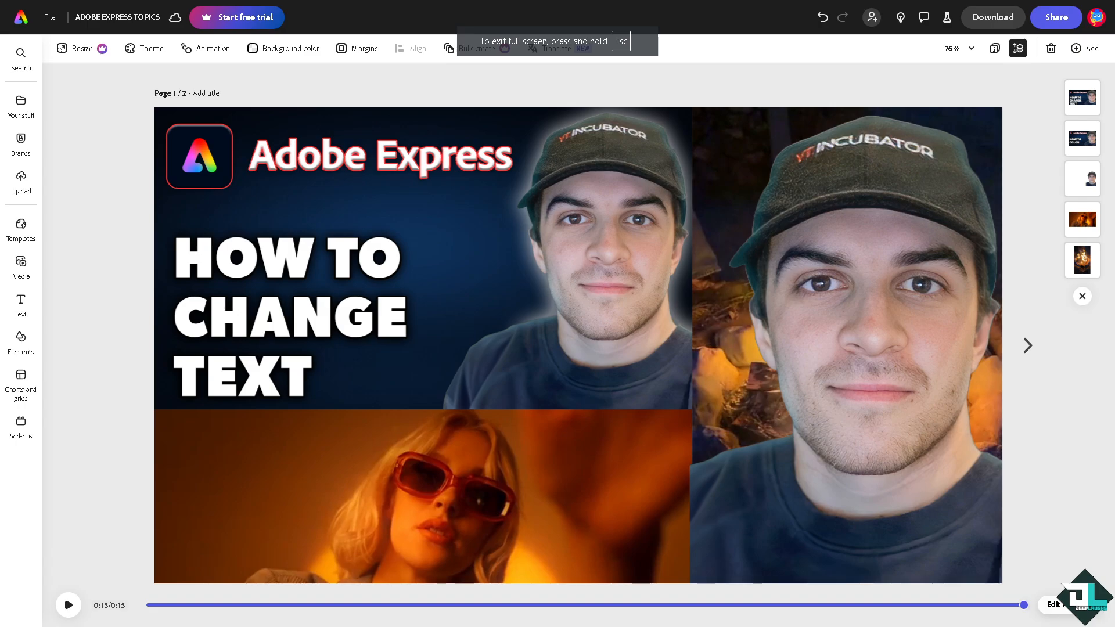
Preview the page animation, then insert a blank same-size page after it
left_click(69, 605)
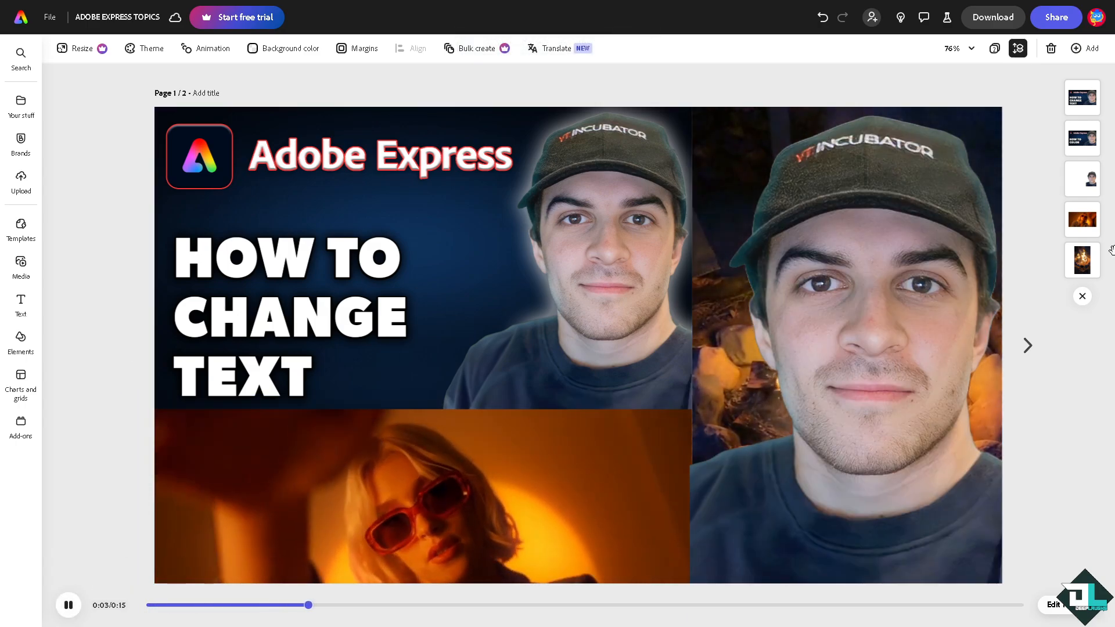
left_click(1089, 50)
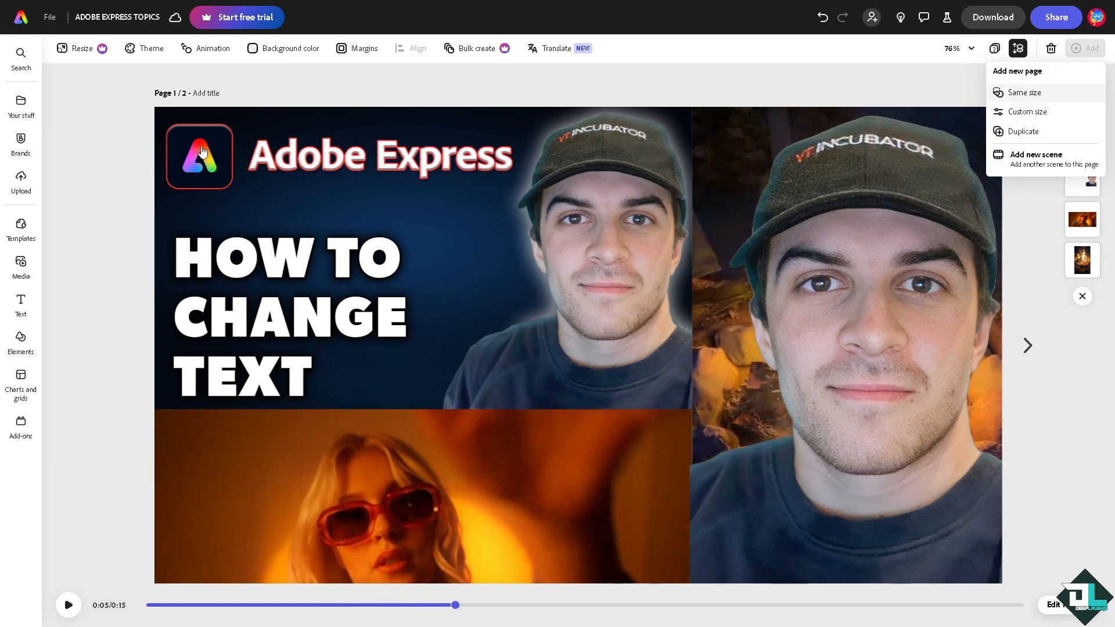
left_click(1024, 93)
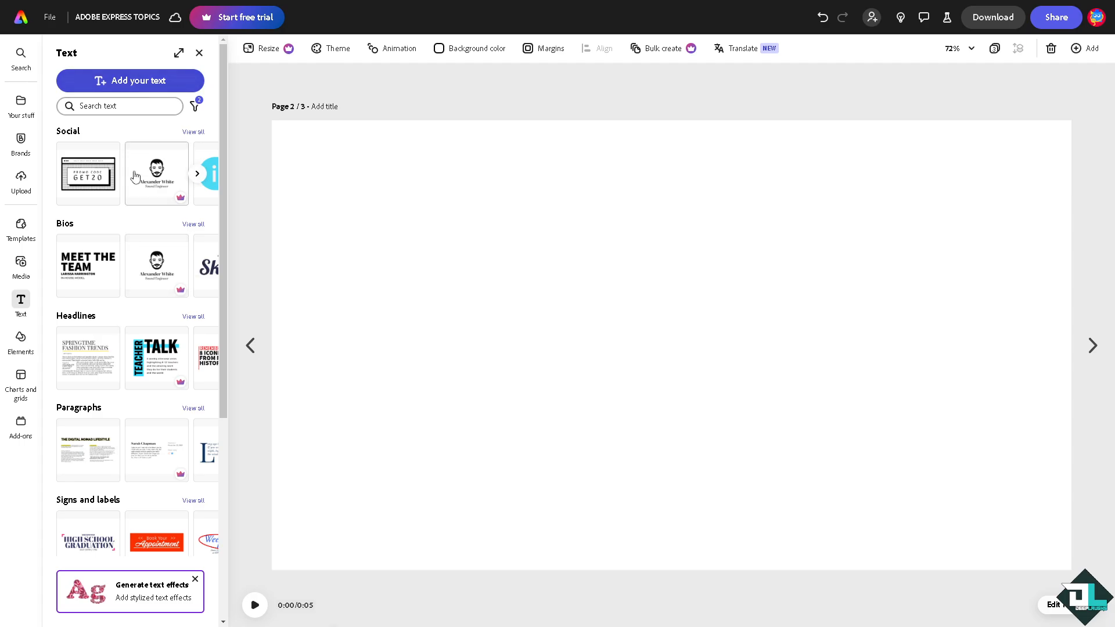
Paste 'How to Change Text in Adobe Express' into a new text box, widened to one line near the top
left_click(151, 82)
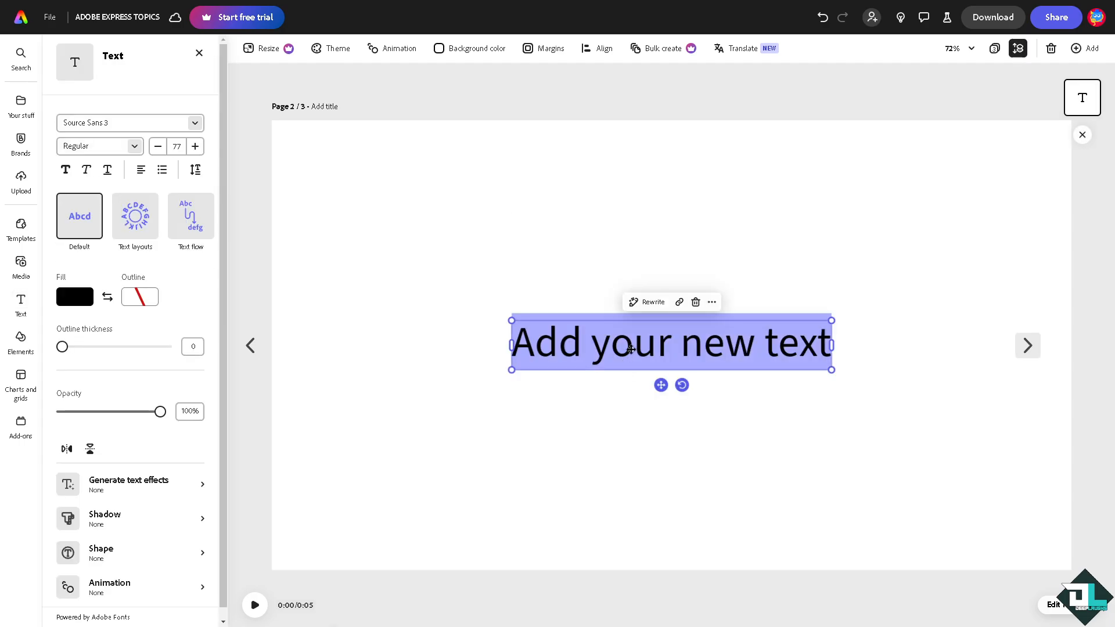
type("How to Change Text in Adobe Express")
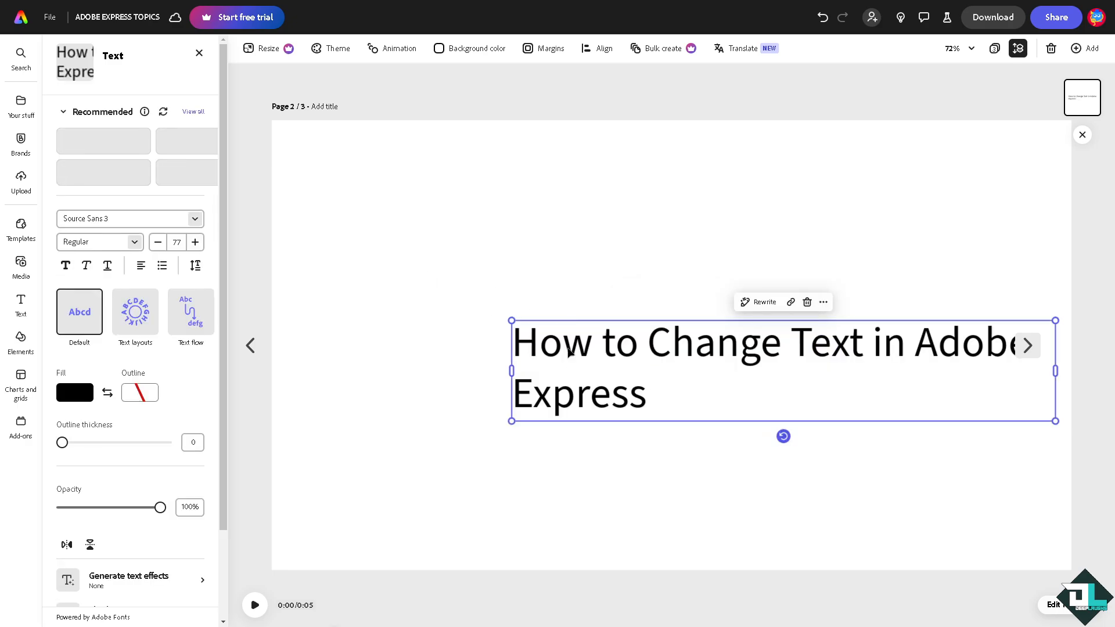
left_click_drag(566, 345, 393, 202)
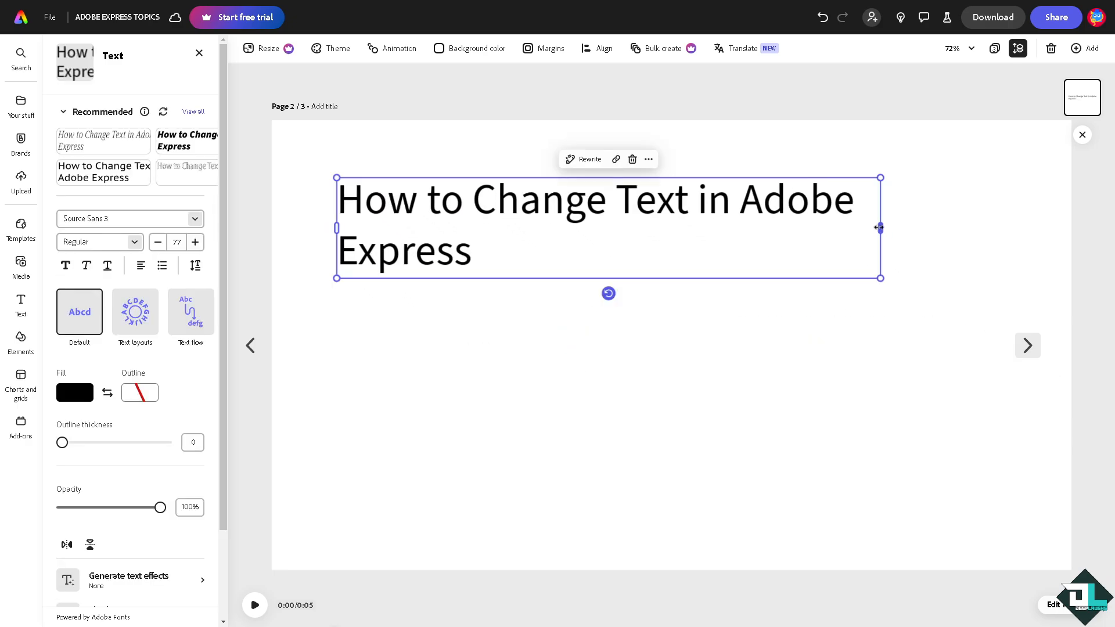
left_click_drag(878, 227, 1007, 221)
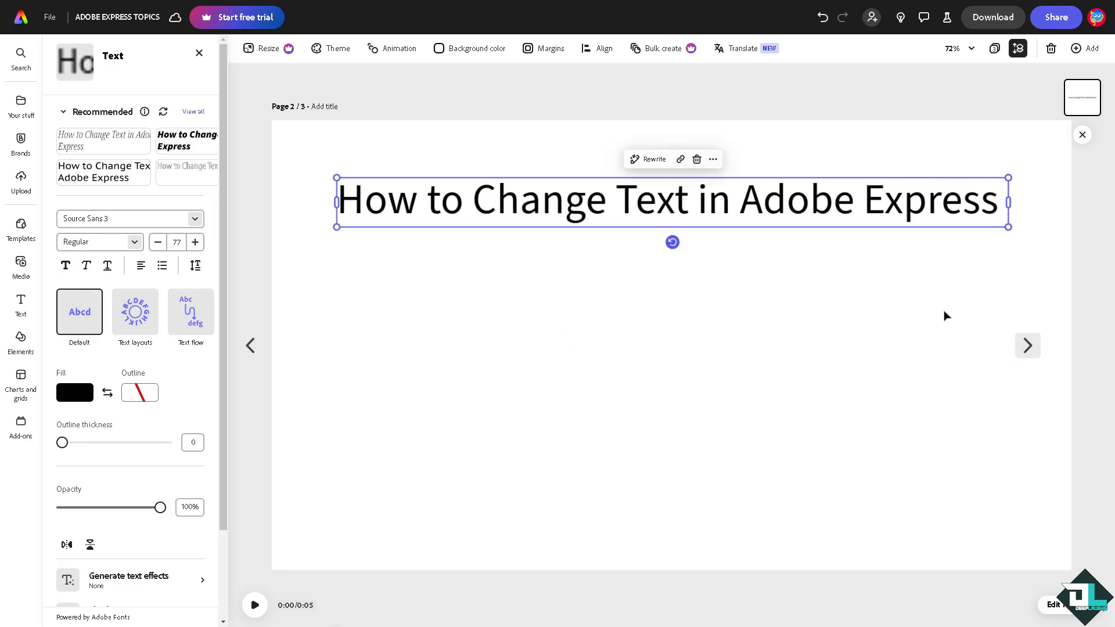
left_click(667, 225)
left_click_drag(659, 217, 658, 239)
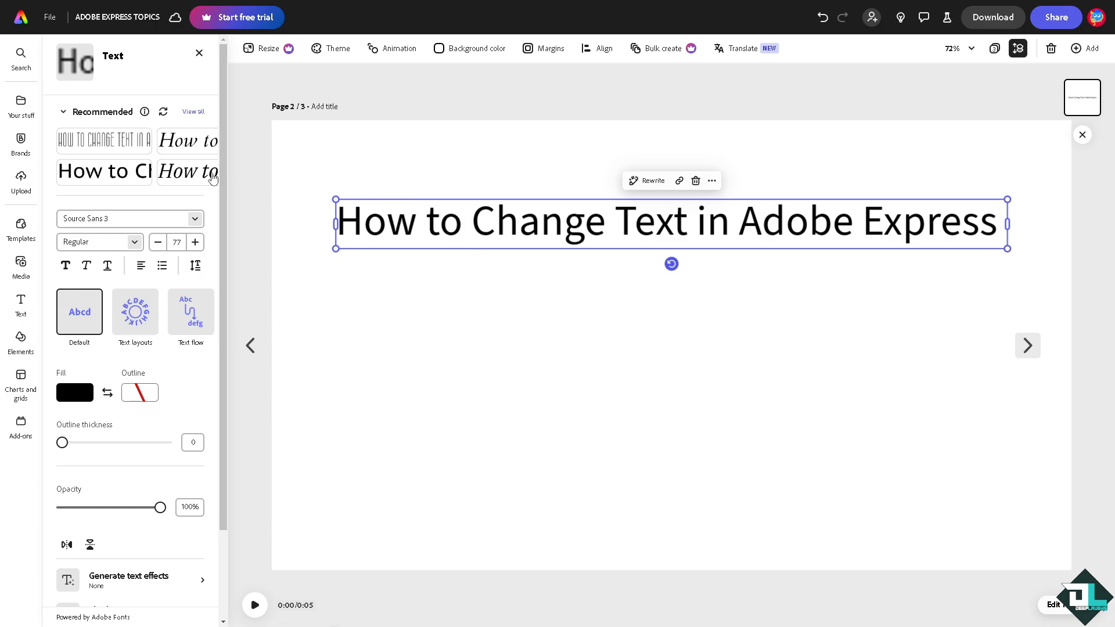
Preview recommended heading styles: condensed caps, bold sans, italic, serif, outline and thin sans
left_click(194, 112)
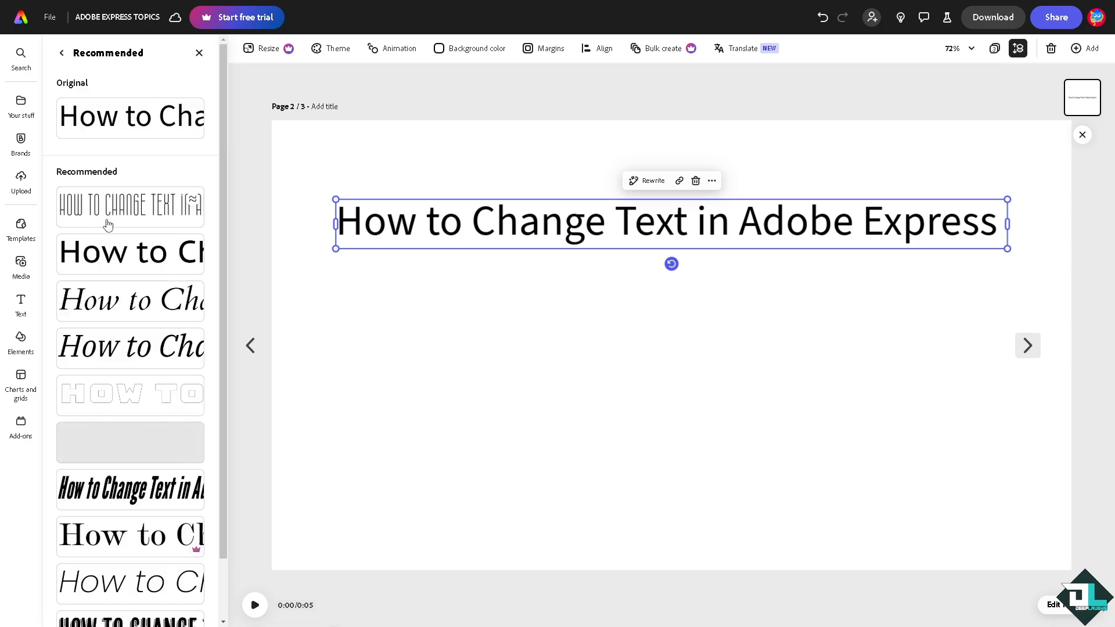
left_click(122, 208)
left_click(128, 252)
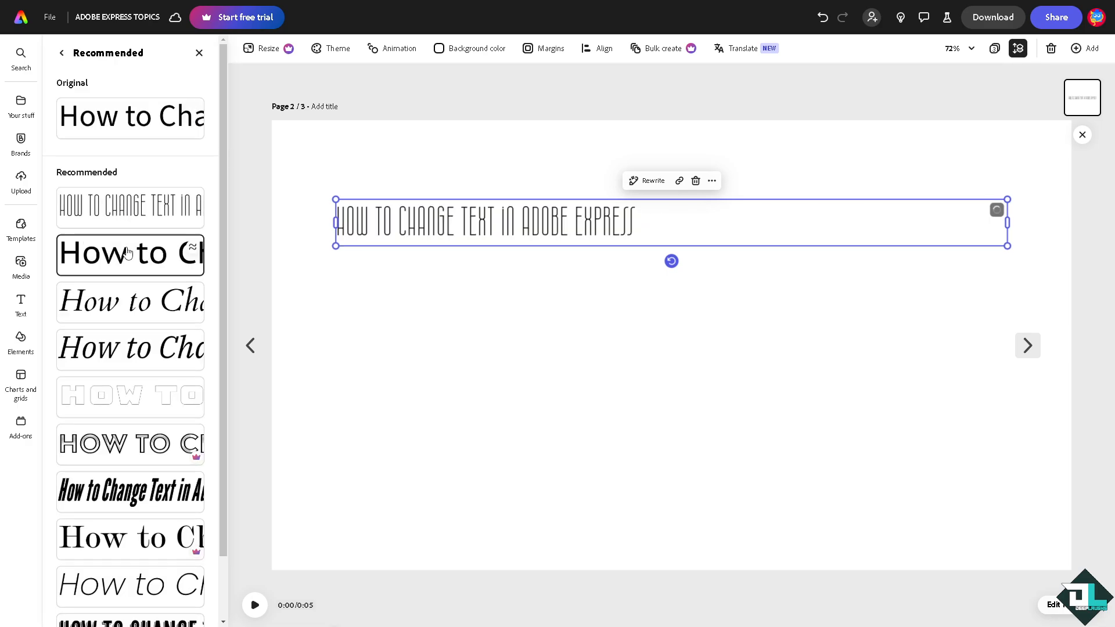
left_click(122, 301)
left_click(122, 348)
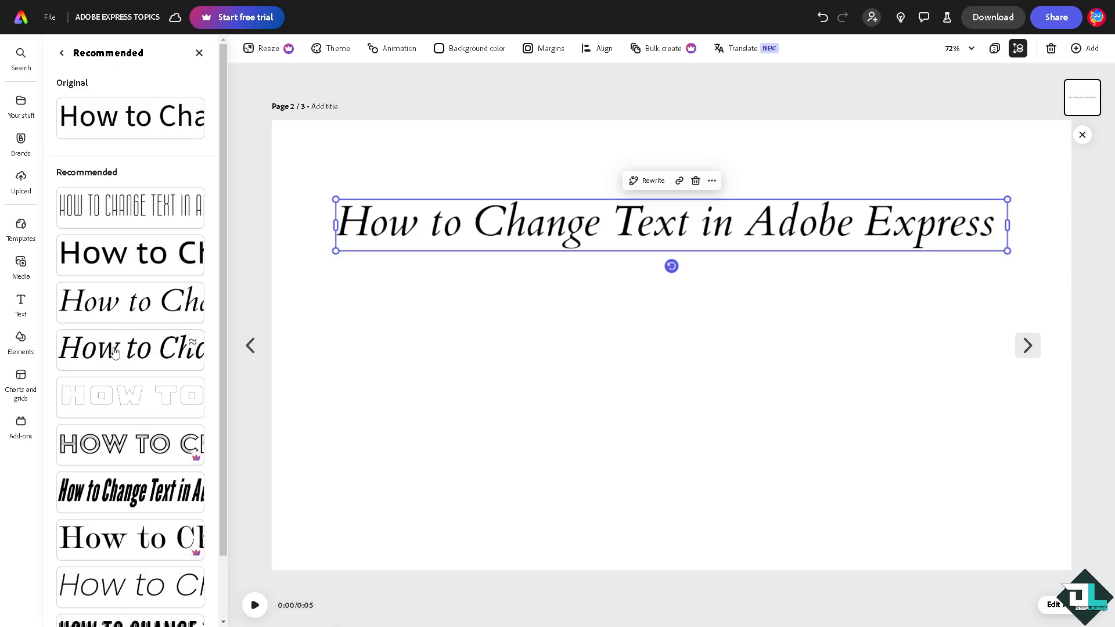
left_click(130, 394)
scroll(134, 418, "down", 1)
left_click(129, 397)
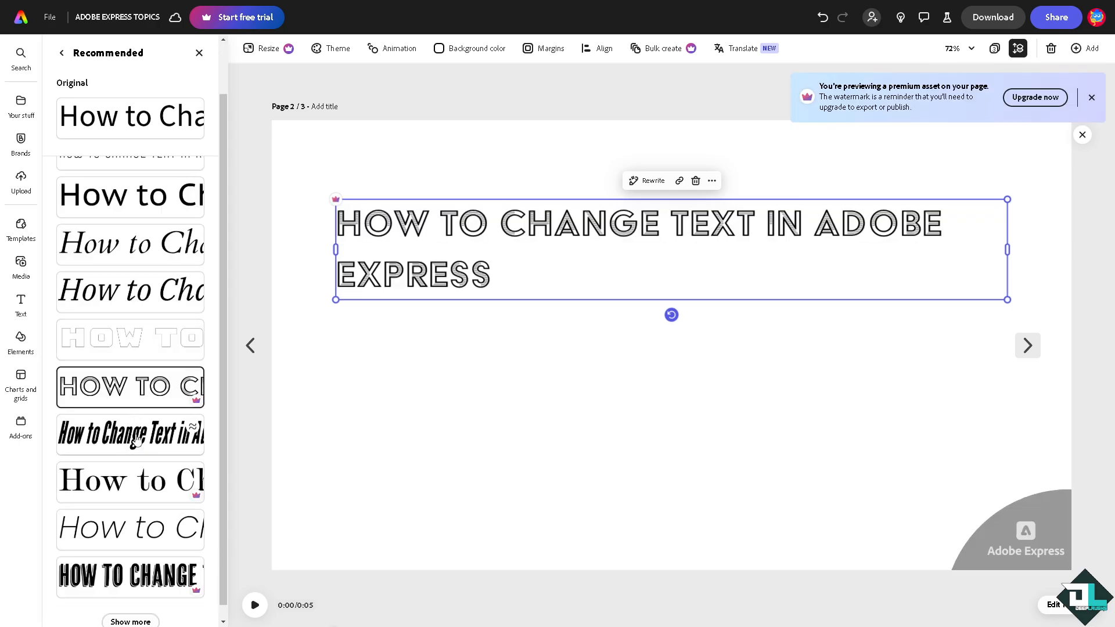
left_click(137, 441)
left_click(136, 474)
scroll(136, 457, "down", 1)
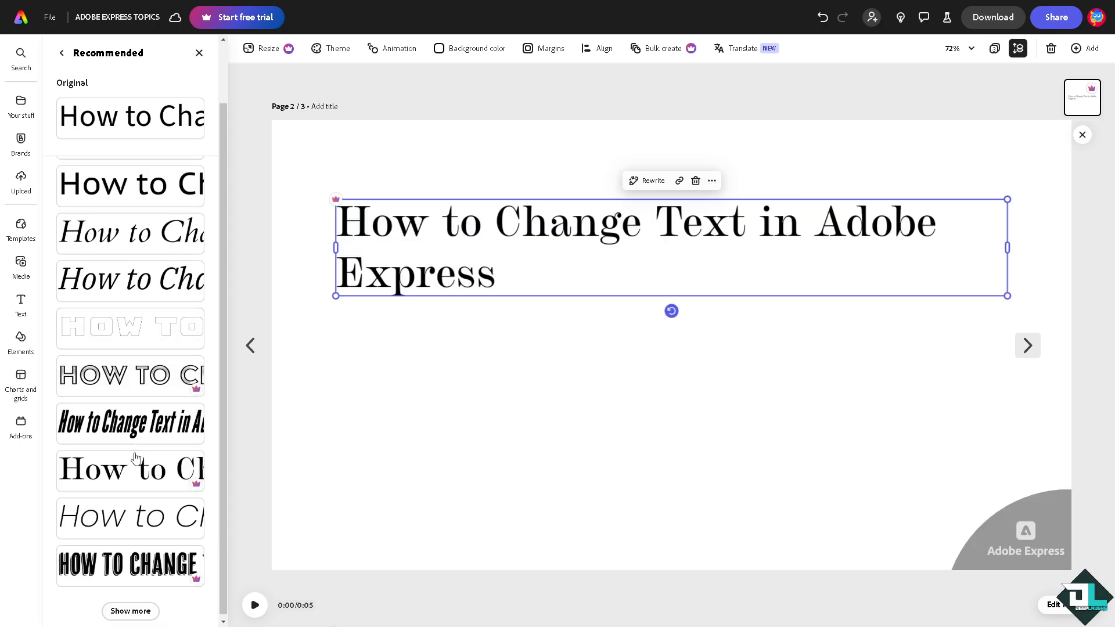
left_click(122, 514)
left_click(123, 560)
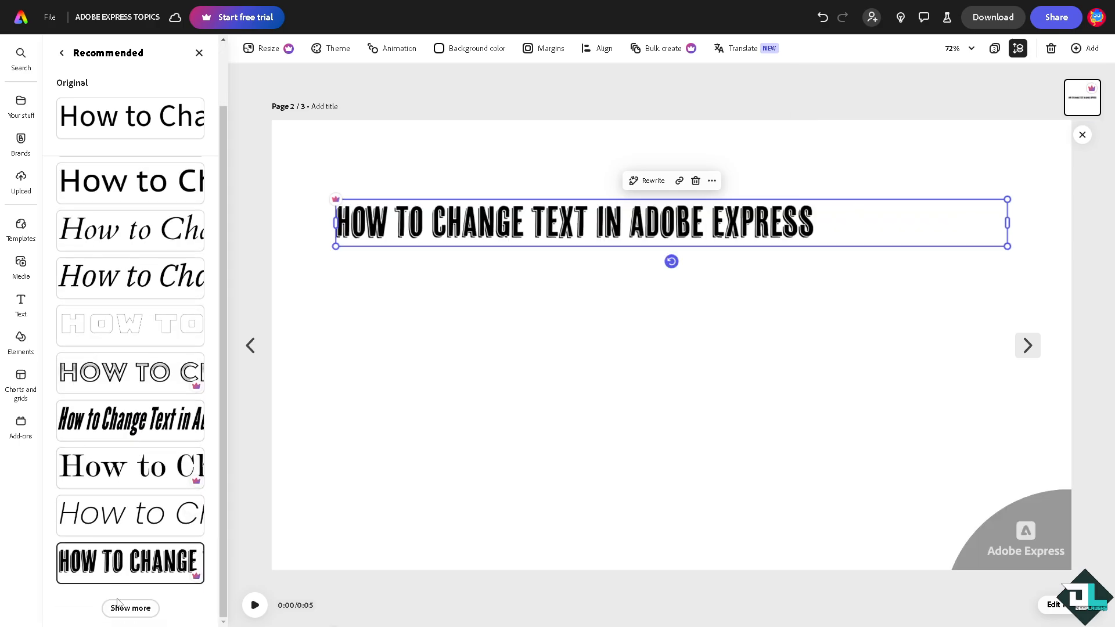
Load more styles, try several, and apply the striped outlined all-caps style to the heading
left_click(125, 608)
scroll(132, 552, "down", 2)
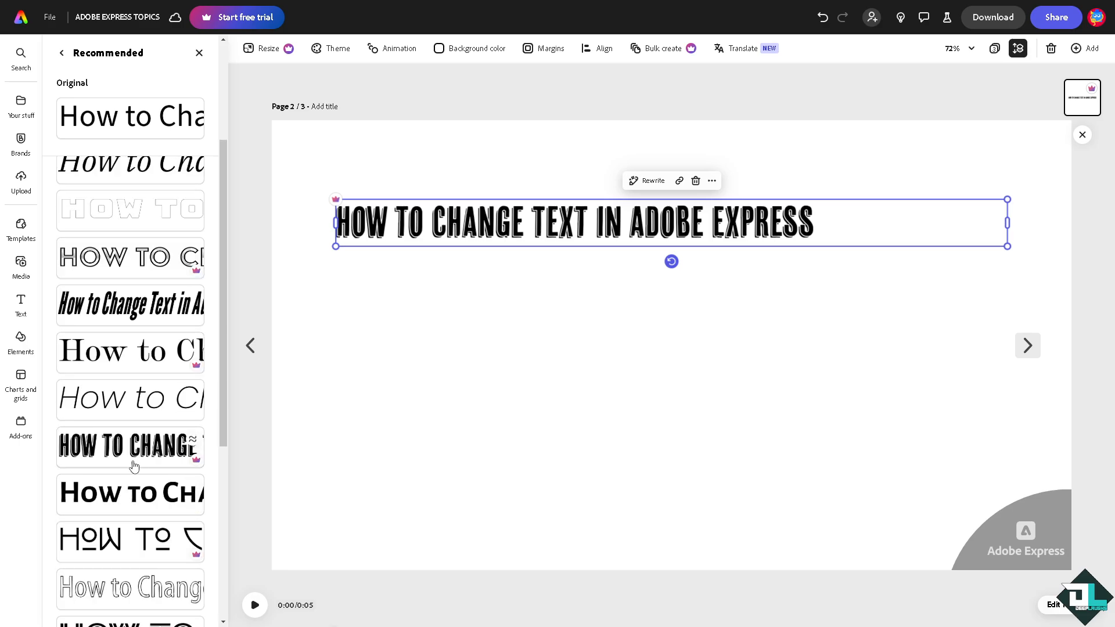
left_click(130, 494)
left_click(125, 540)
left_click(122, 588)
scroll(115, 529, "down", 2)
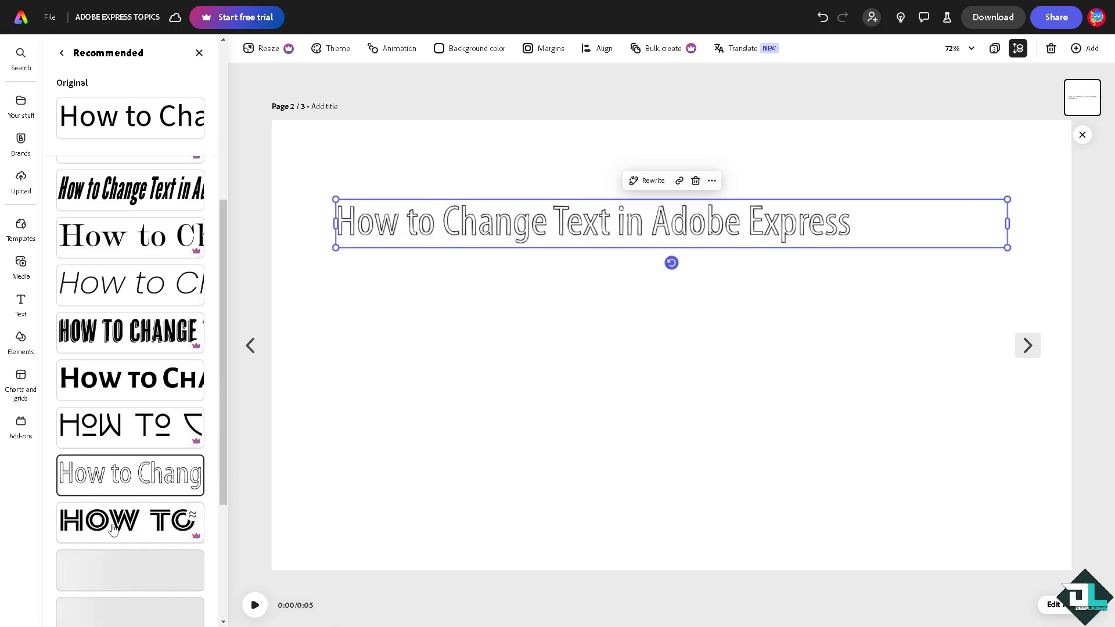
left_click(113, 529)
scroll(136, 398, "down", 3)
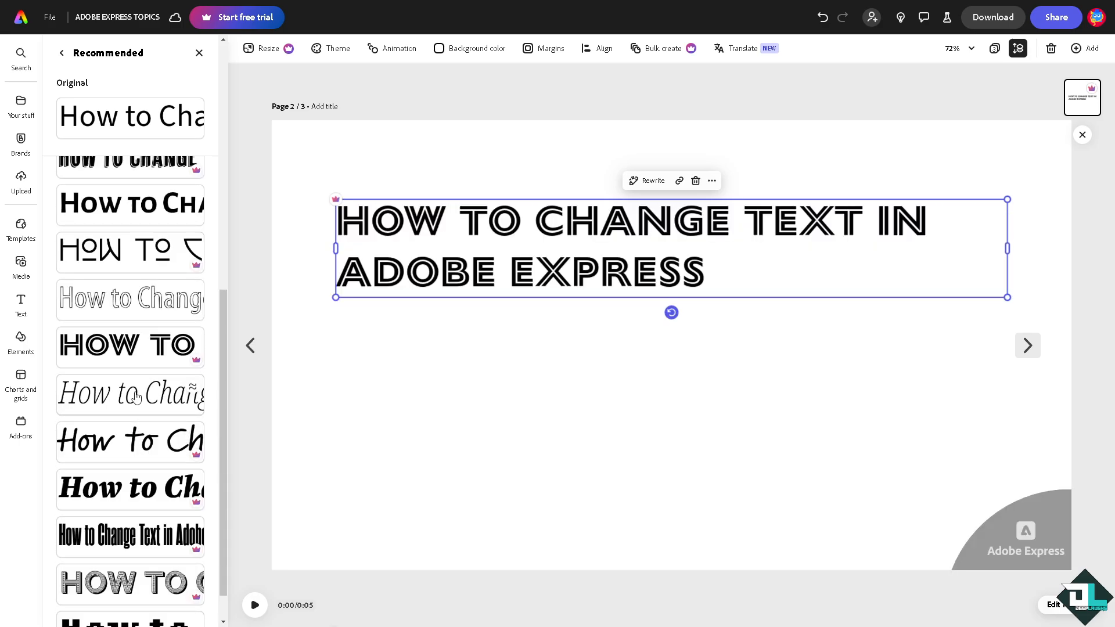
left_click(135, 397)
left_click(131, 444)
left_click(113, 491)
left_click(110, 536)
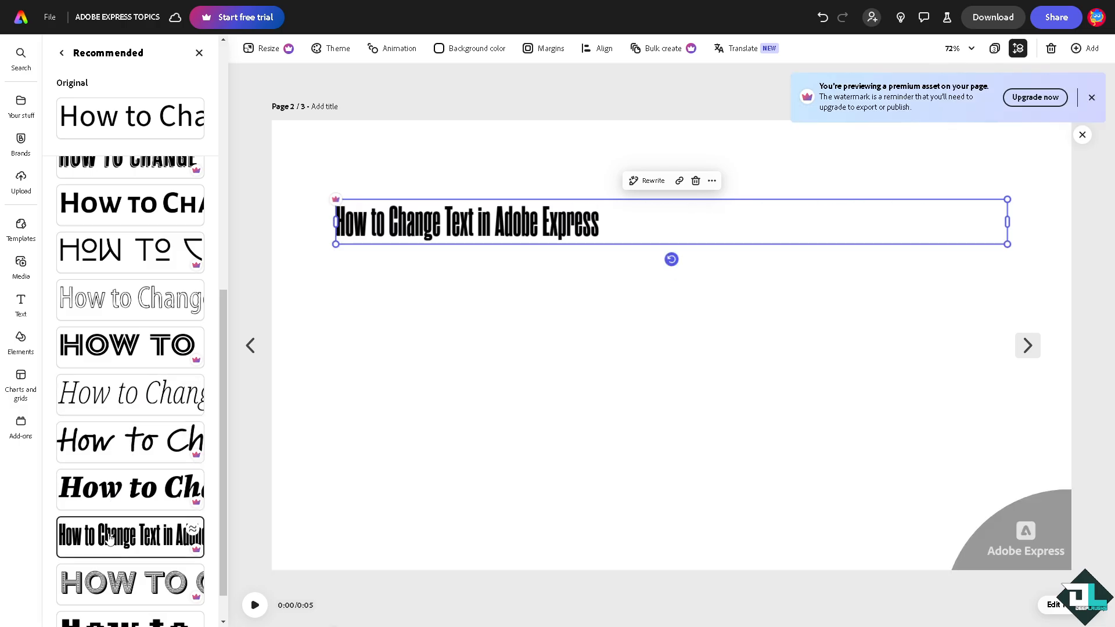
scroll(110, 536, "down", 1)
left_click(130, 543)
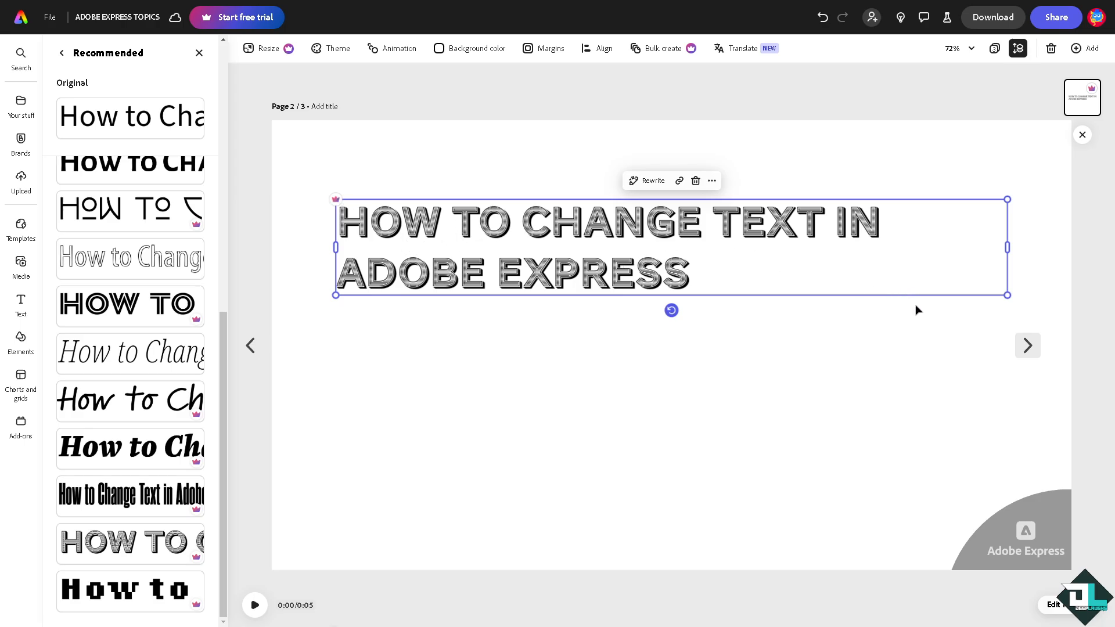
left_click(993, 17)
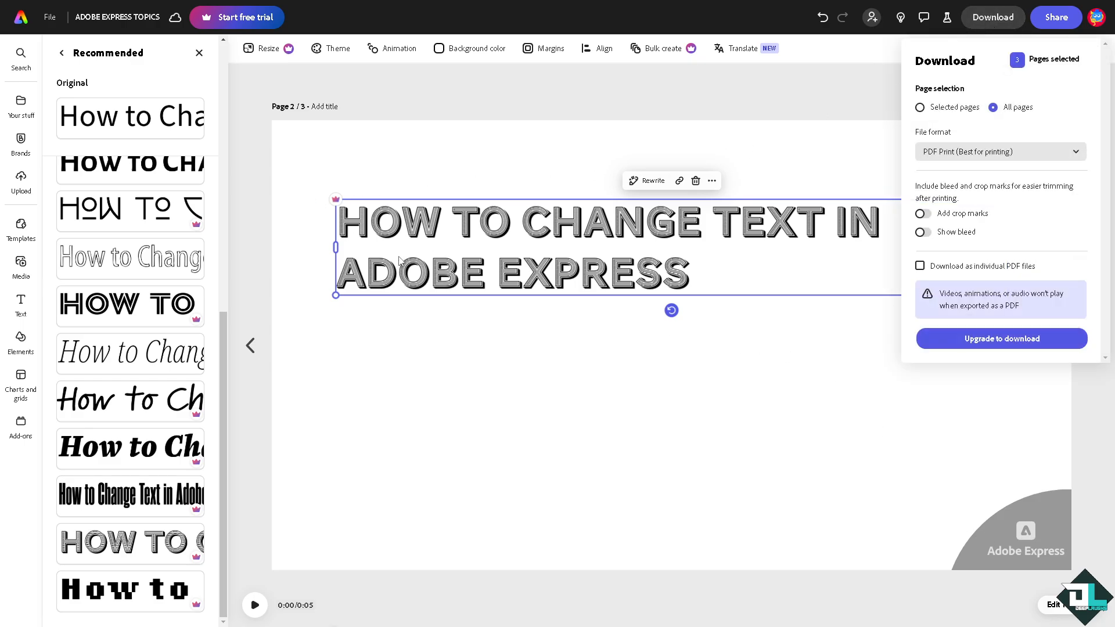
left_click(336, 149)
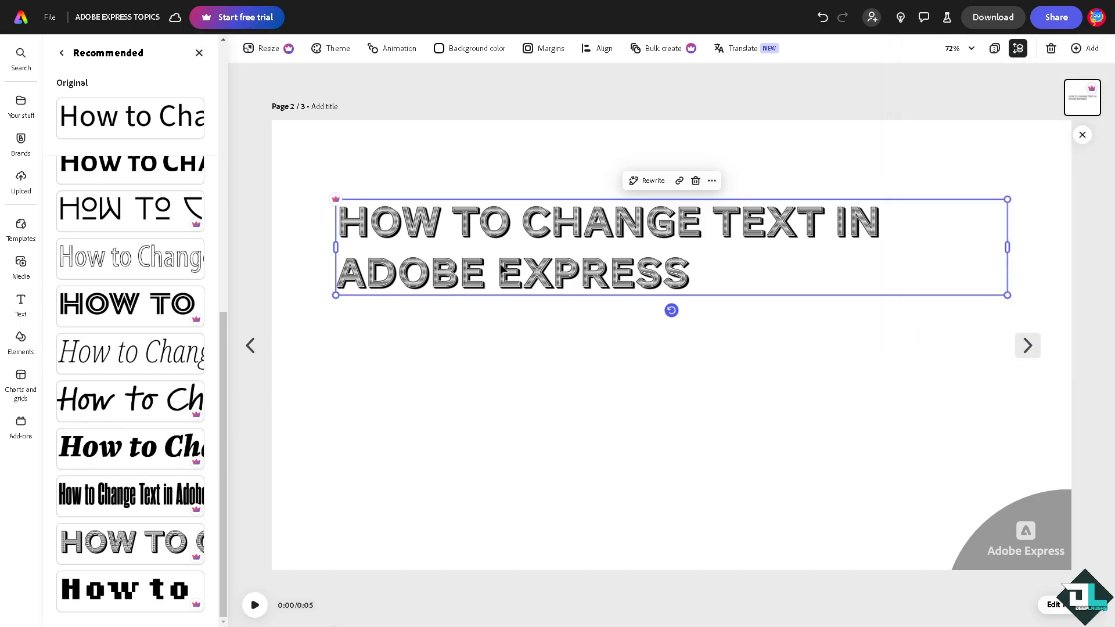
left_click(356, 130)
After trying pink, green and brown, fill the heading with the dark purple recommended swatch
left_click(432, 219)
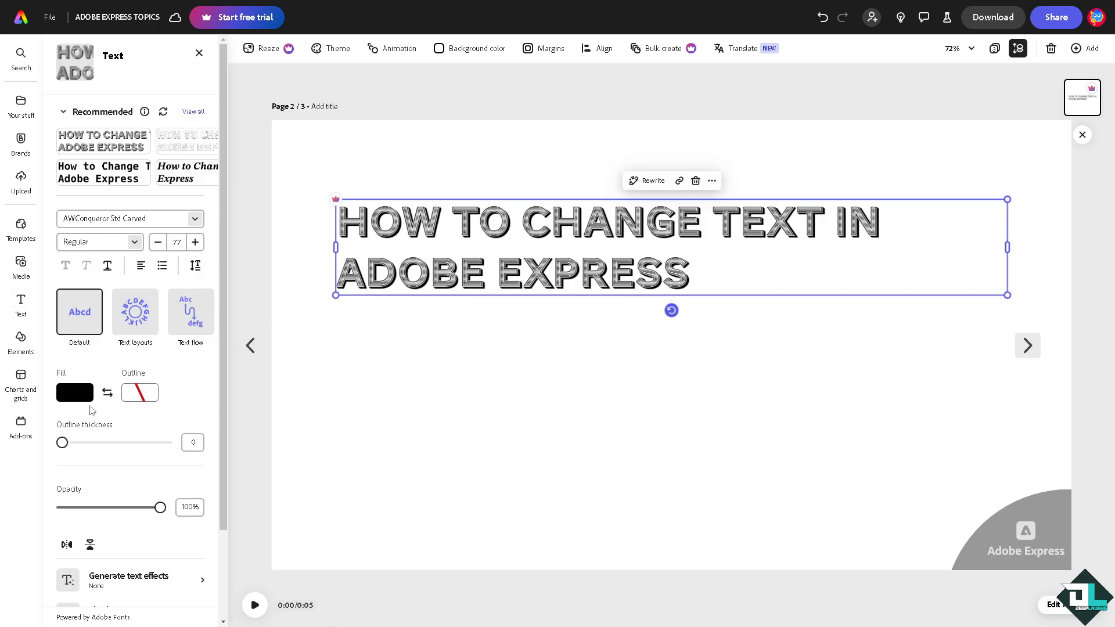
left_click(84, 398)
mouse_move(165, 340)
left_mouse_down()
mouse_move(224, 339)
mouse_move(160, 340)
left_mouse_up()
mouse_move(180, 387)
left_mouse_down()
mouse_move(187, 361)
mouse_move(148, 365)
mouse_move(219, 368)
mouse_move(222, 406)
left_mouse_up()
mouse_move(230, 340)
left_mouse_down()
mouse_move(121, 341)
mouse_move(224, 339)
left_mouse_up()
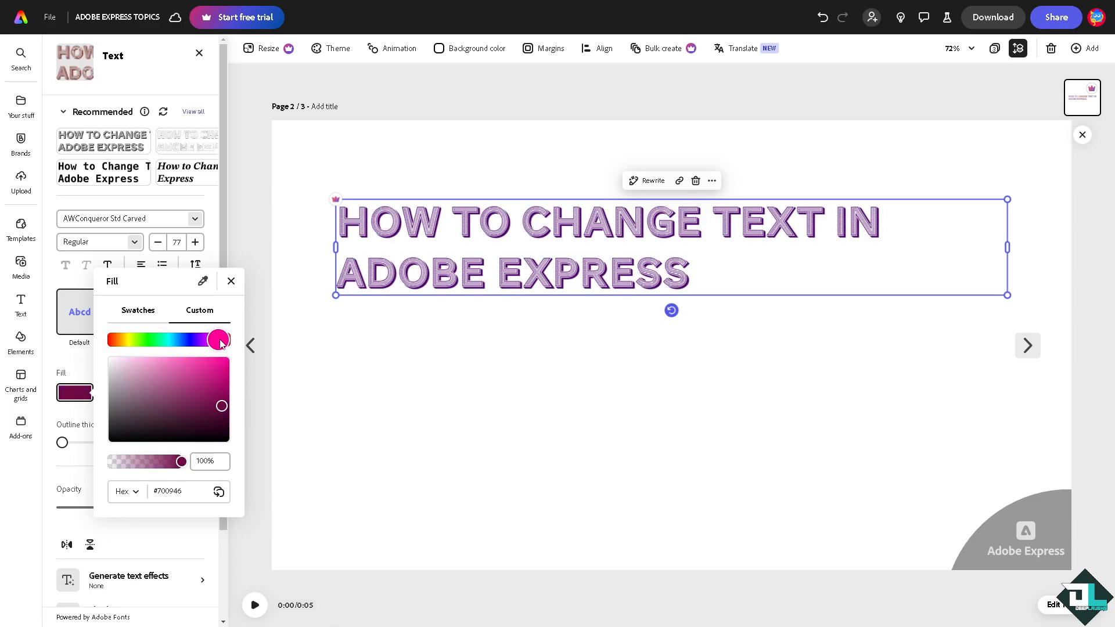
left_click(145, 314)
left_click(118, 410)
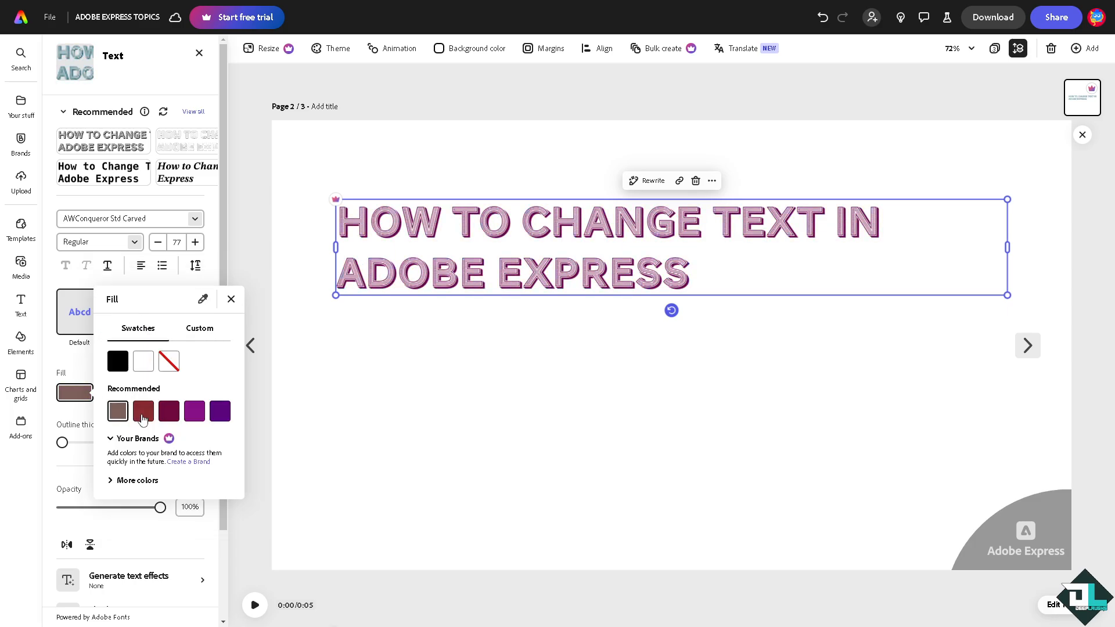
left_click(194, 410)
left_click(220, 410)
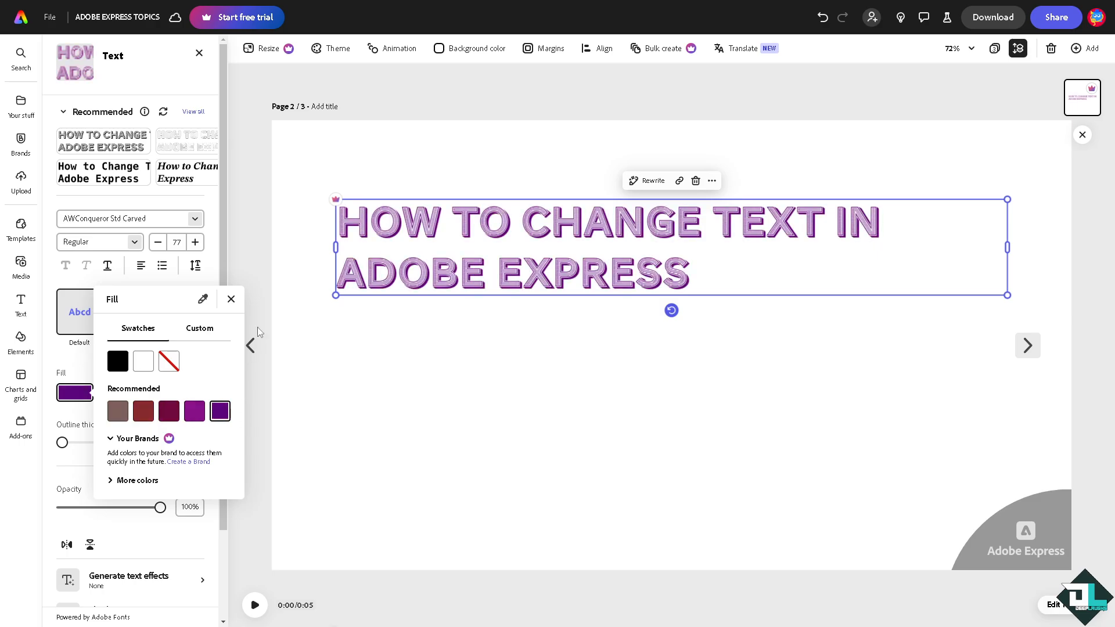
left_click(231, 299)
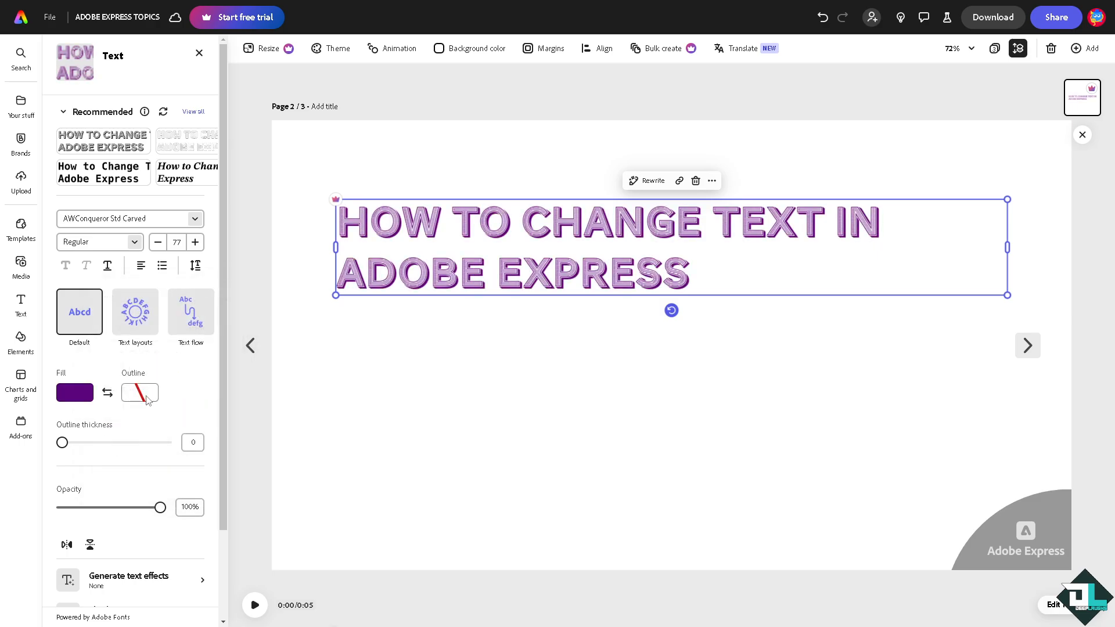
Add an outline to the title, testing cream, blue, purple and light pink colours
left_click(147, 400)
left_click(183, 410)
left_click(208, 410)
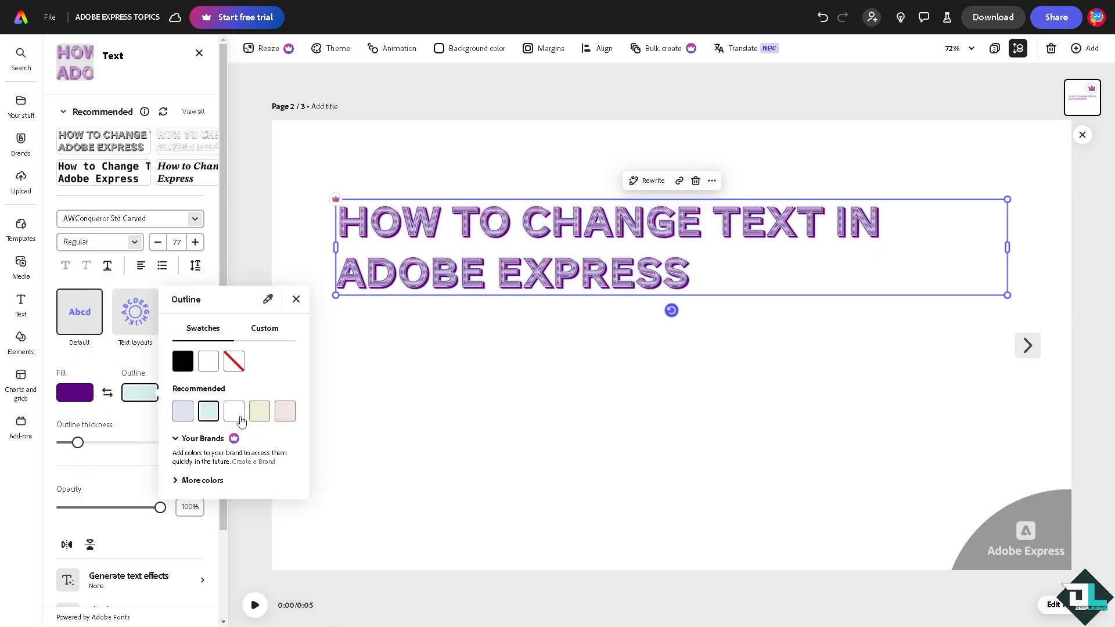
left_click(234, 410)
left_click(259, 411)
left_click(215, 480)
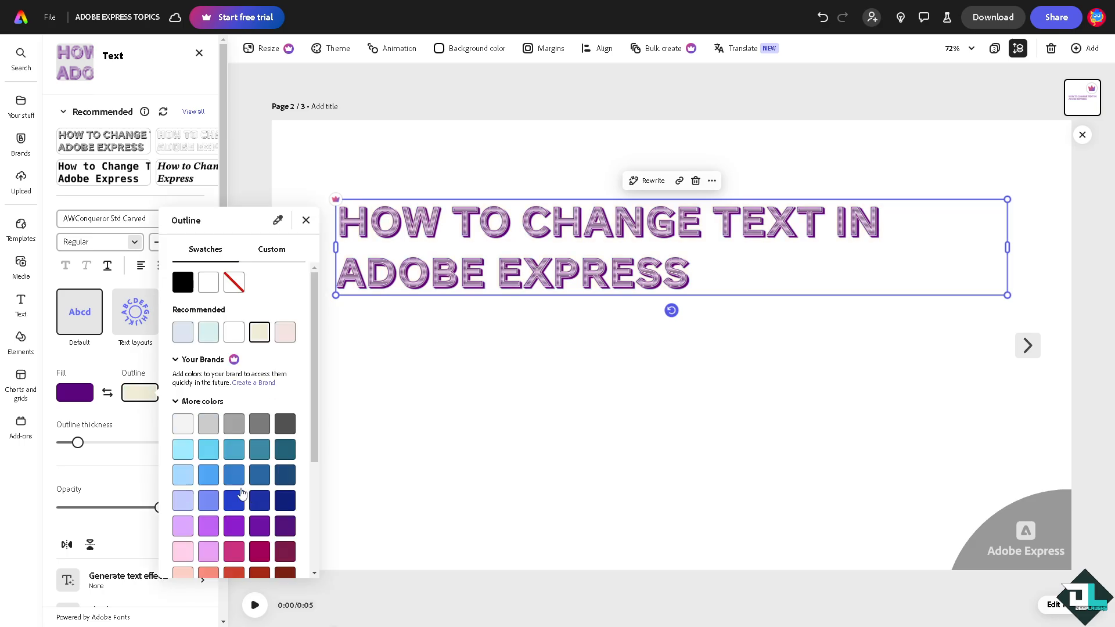
left_click(260, 475)
left_click(259, 526)
left_click(242, 509)
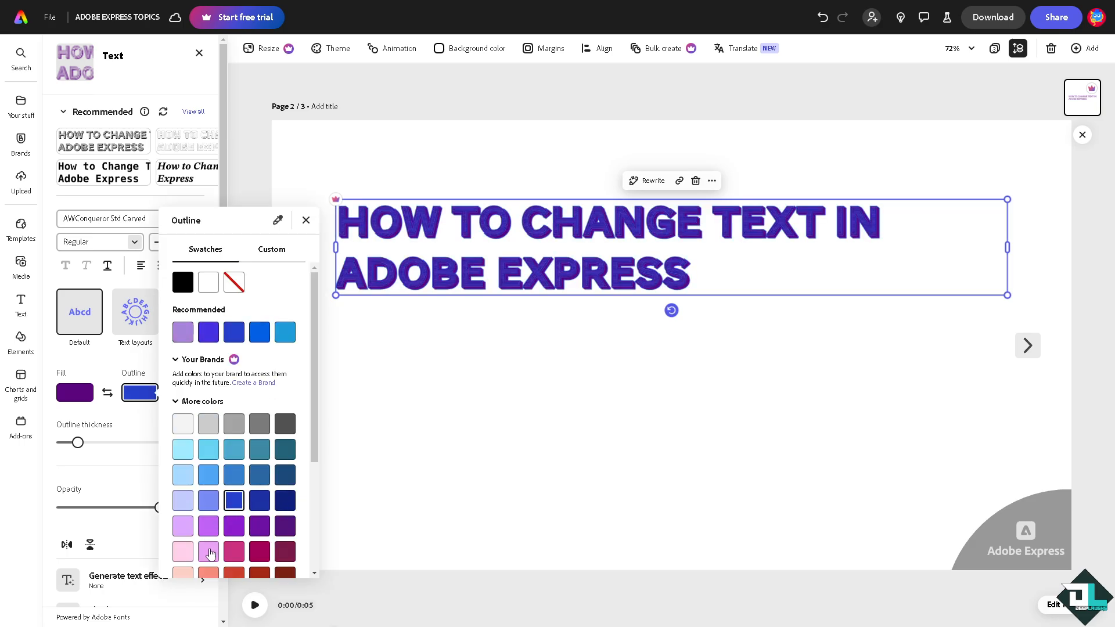
left_click(208, 552)
Cycle through brown, red, orange, yellow and blue, then set the outline to dark grey
scroll(210, 551, "down", 2)
left_click(282, 513)
left_click(259, 461)
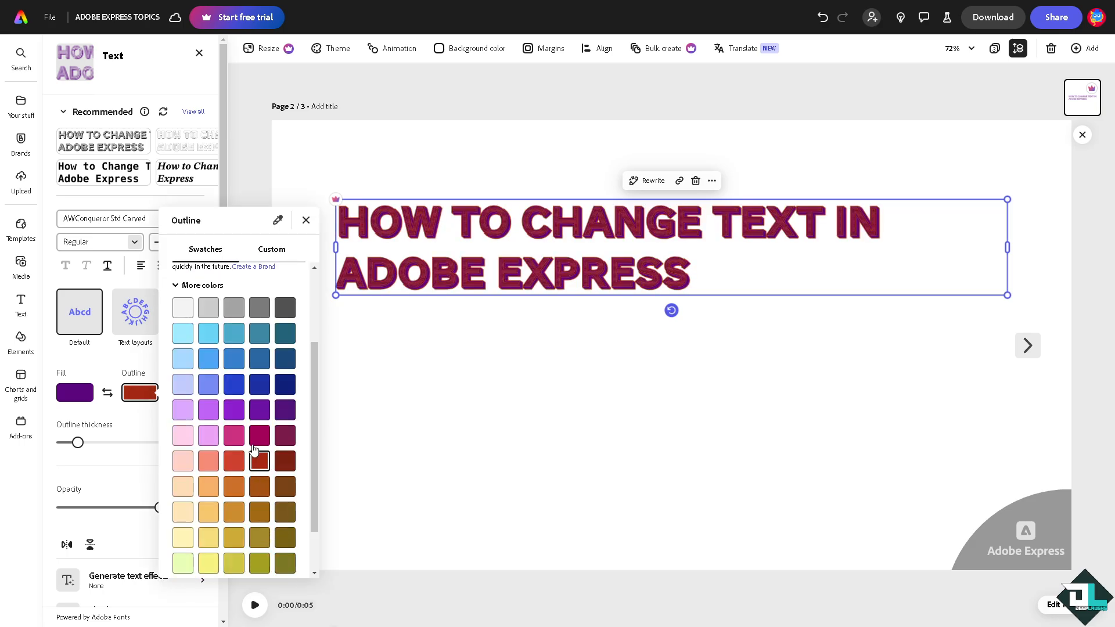
left_click(260, 410)
left_click(234, 486)
left_click(218, 537)
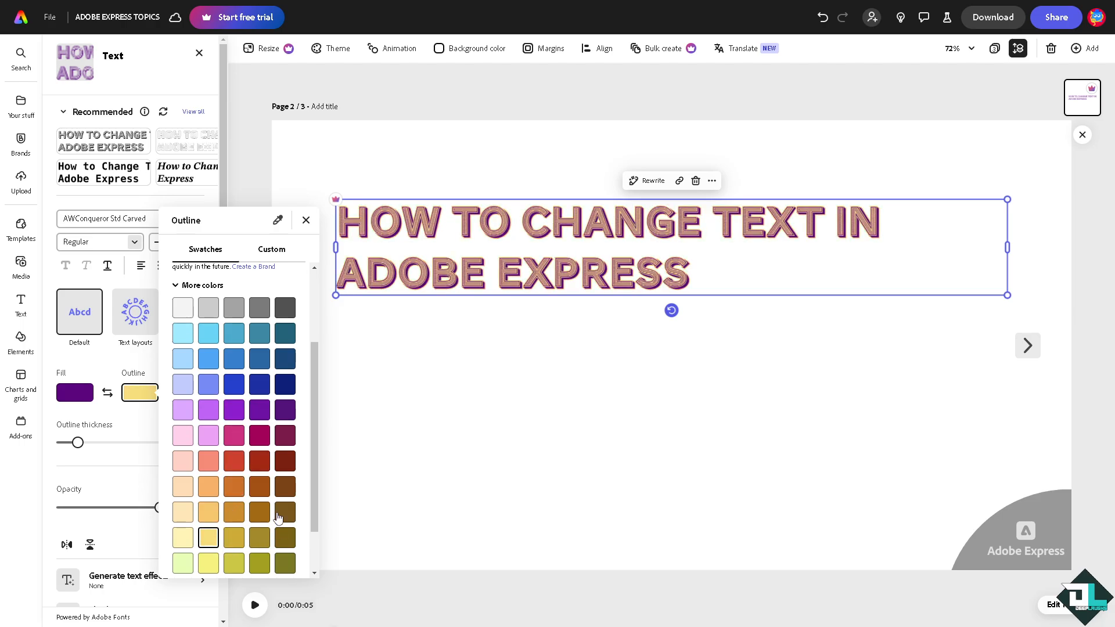
left_click(285, 359)
left_click(285, 308)
left_click(306, 221)
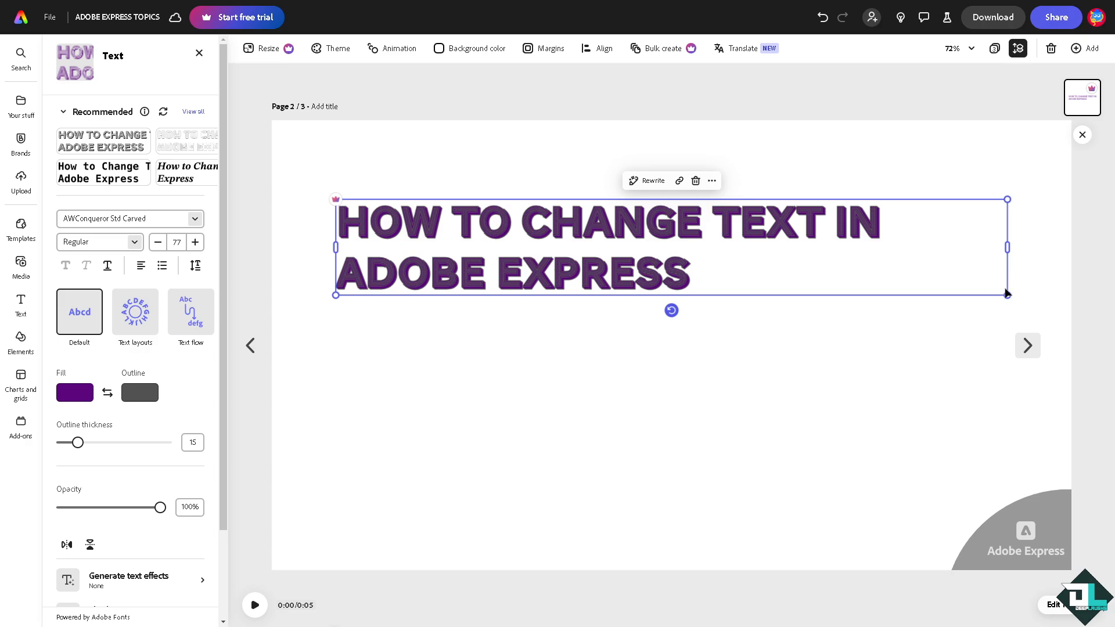
Resize the size-85 title's box so it wraps onto two lines, then centre it on the page
left_click_drag(1010, 298, 342, 164)
left_click_drag(461, 209, 1084, 302)
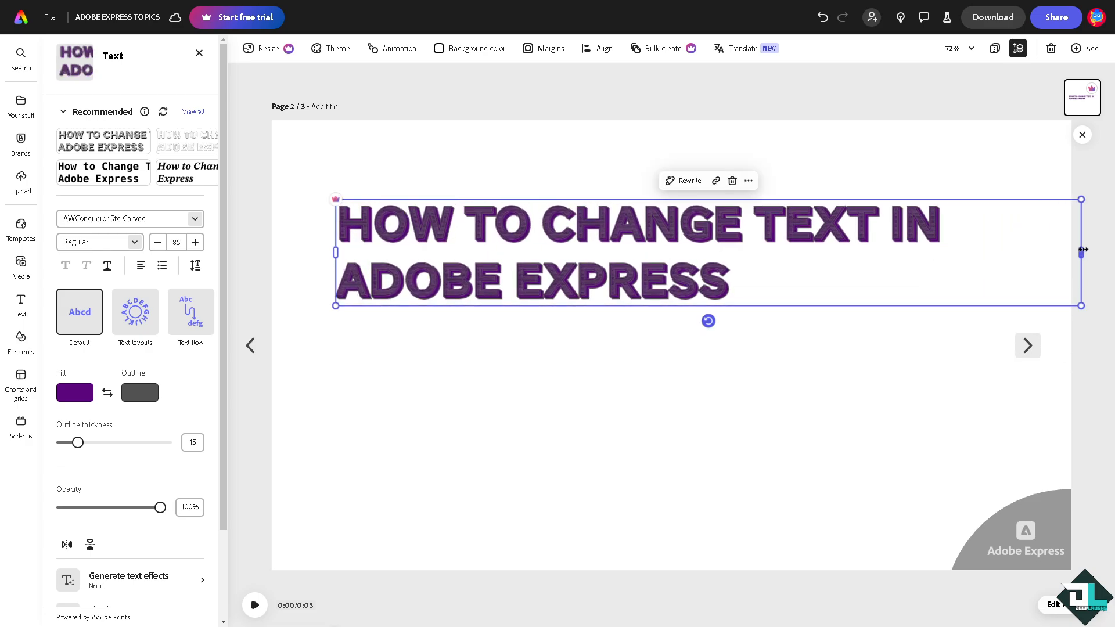
left_click_drag(1077, 251, 412, 235)
left_click(530, 270)
left_click_drag(371, 316, 370, 226)
left_click_drag(409, 560, 895, 485)
left_click(669, 240)
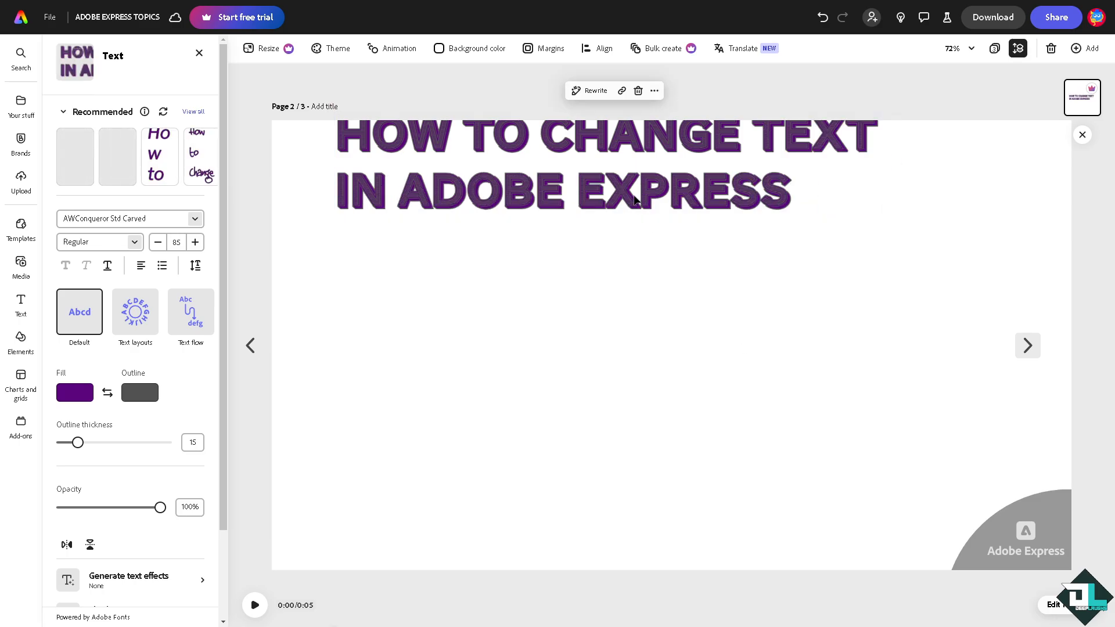
left_click(639, 360)
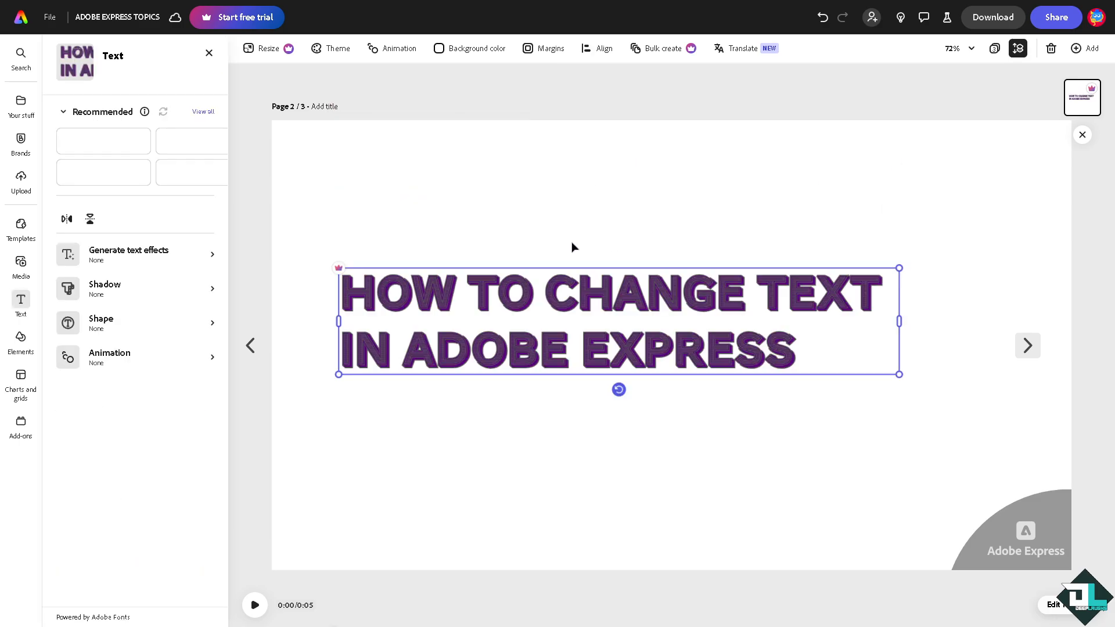
left_click(923, 318)
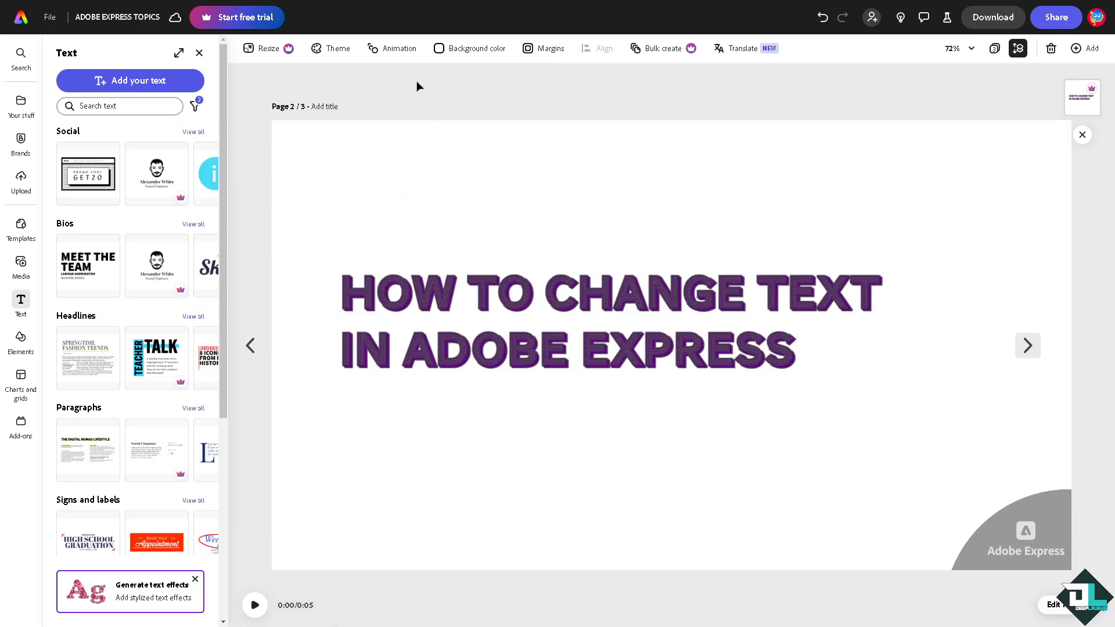
Use Animate all to try Bloom, Glide and Popping, settling on Sunrise
left_click(388, 48)
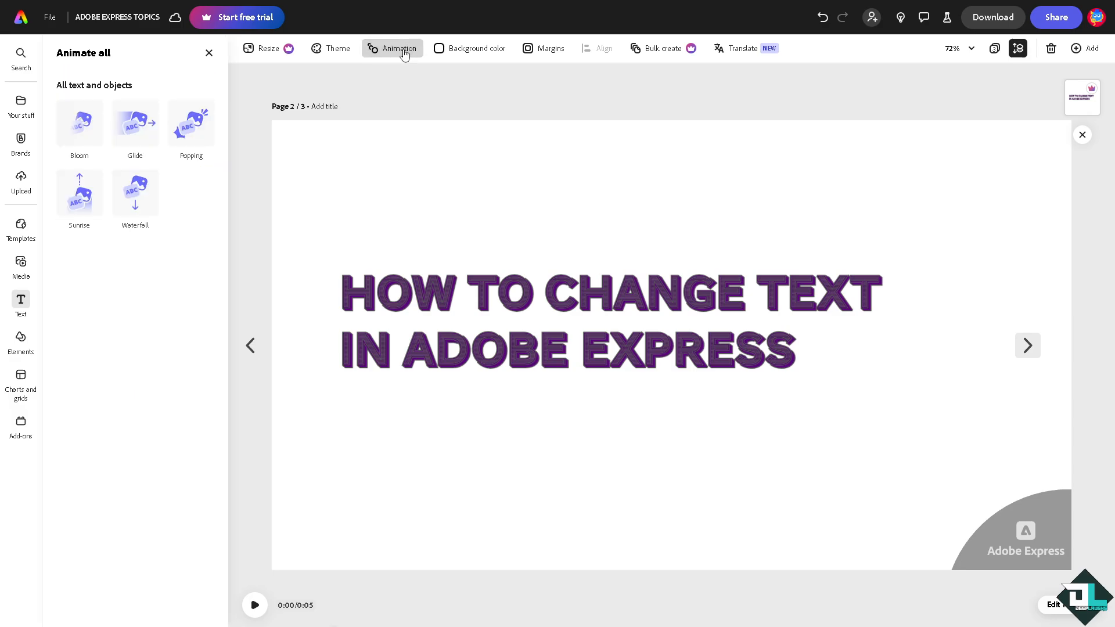
left_click(79, 141)
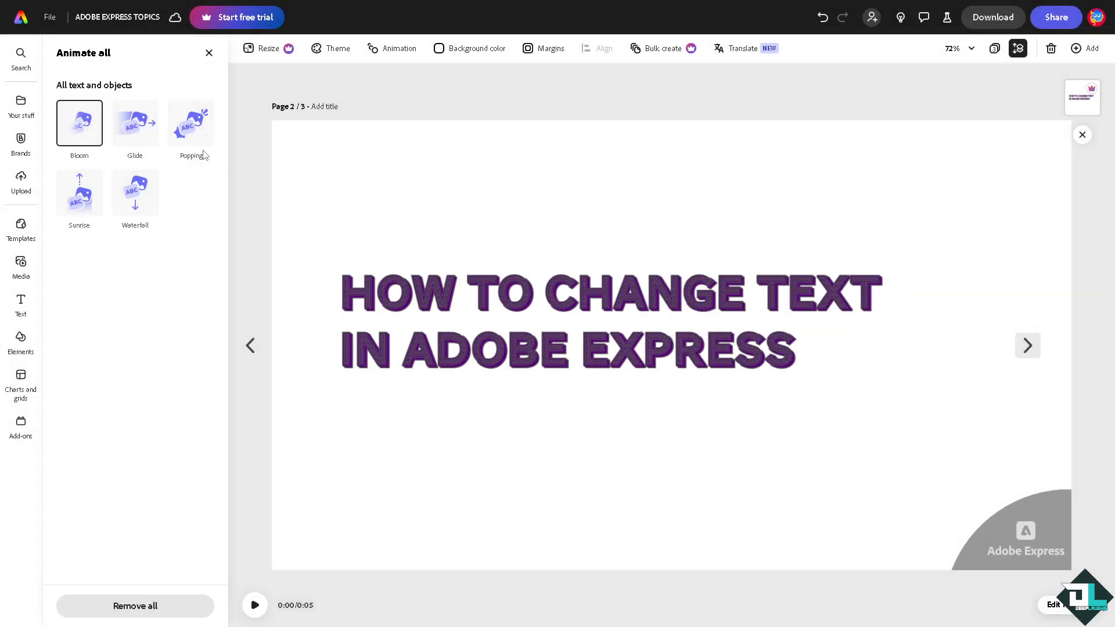
left_click(146, 133)
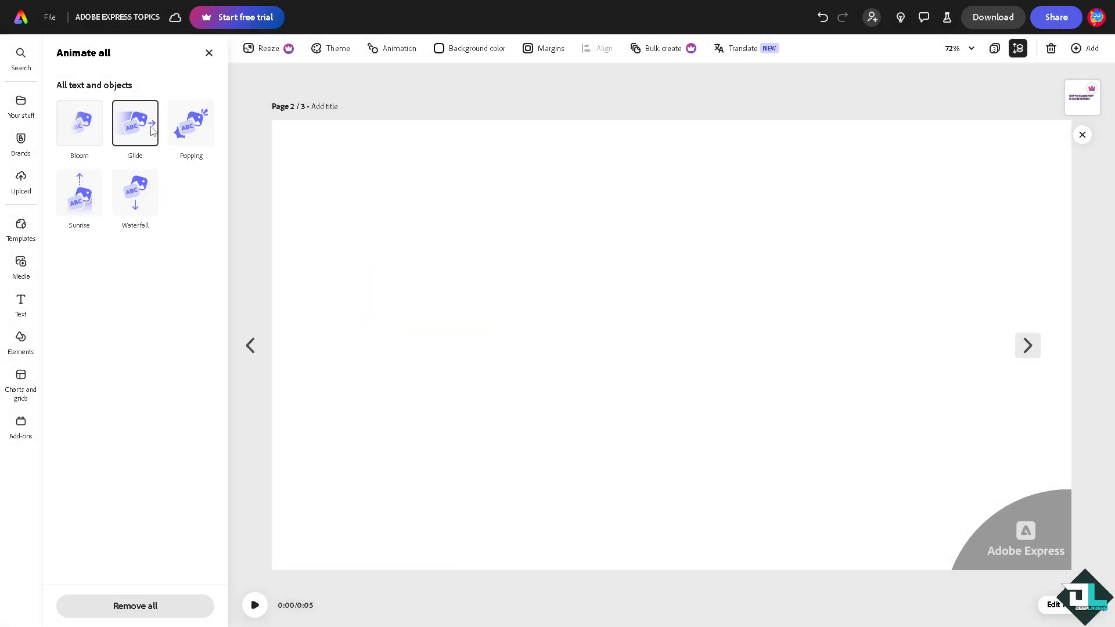
left_click(191, 125)
left_click(78, 207)
left_click(251, 346)
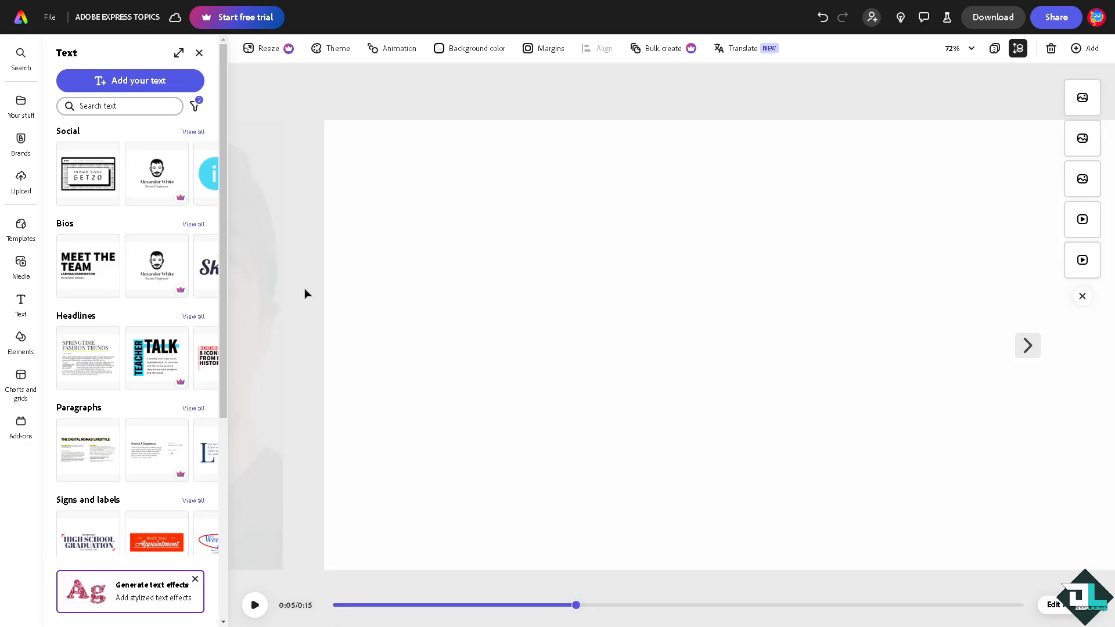
left_click(1028, 346)
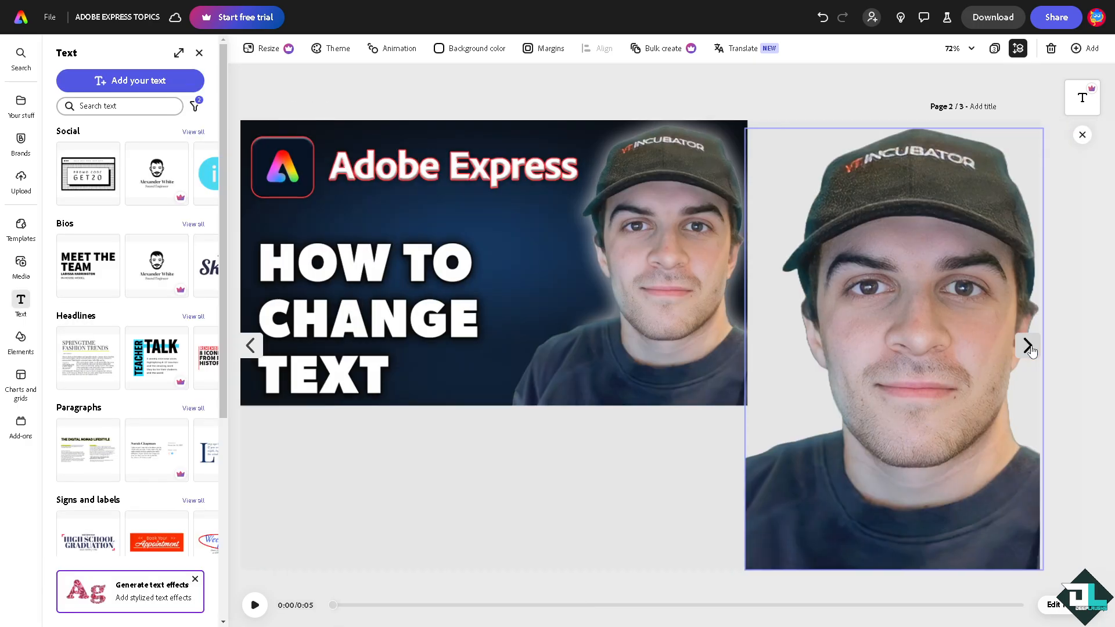
left_click(1031, 349)
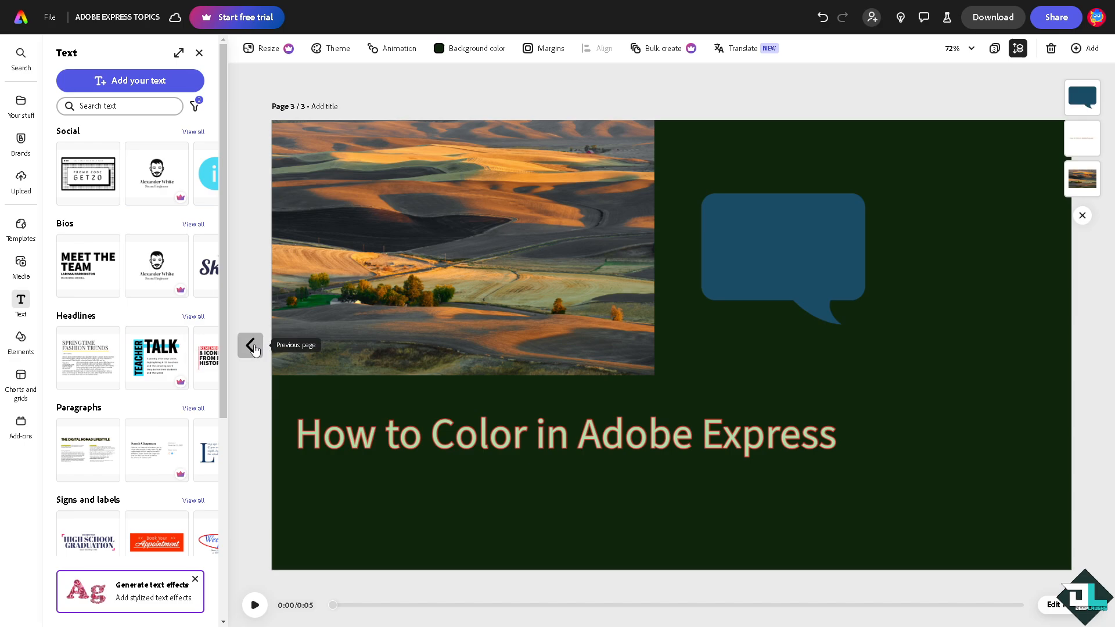
left_click(250, 346)
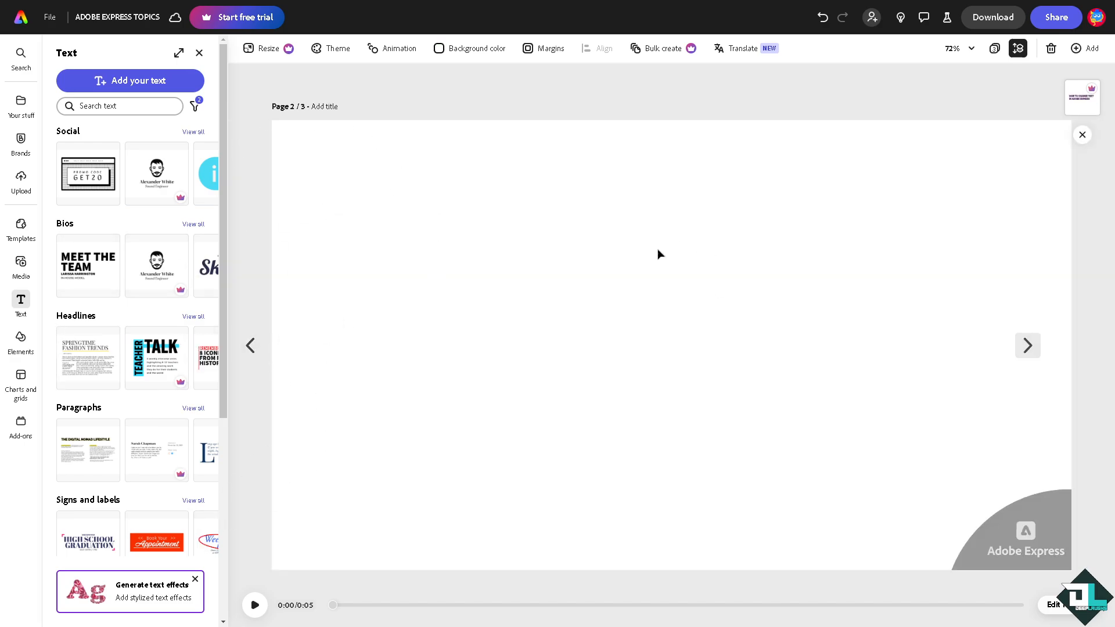
key("ctrl+z")
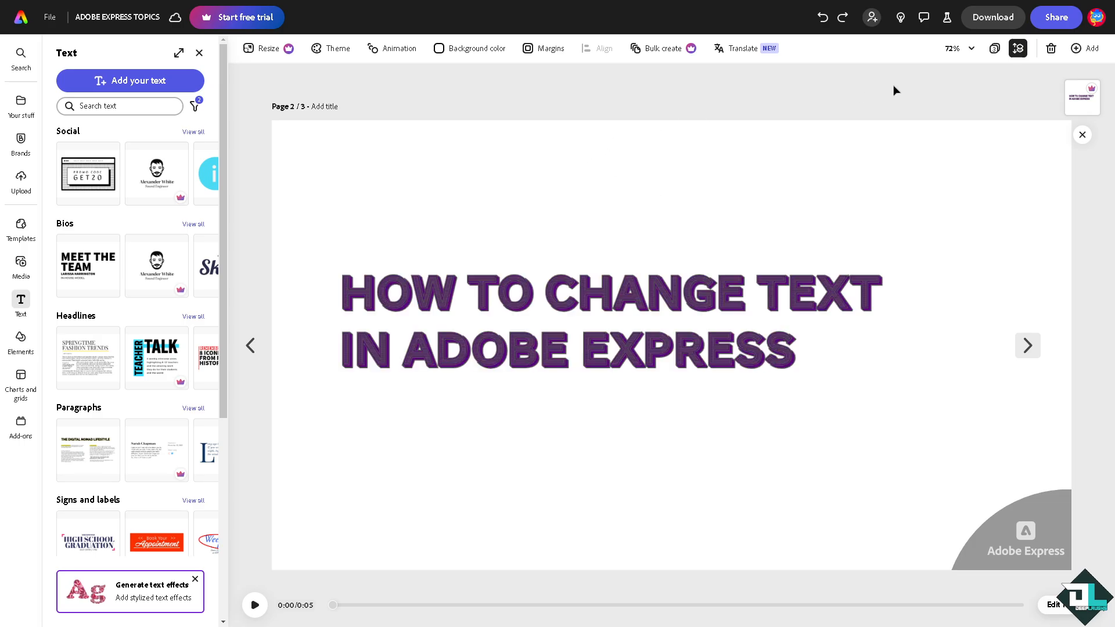
Open the Download settings and review file formats, keeping PDF Print
left_click(989, 17)
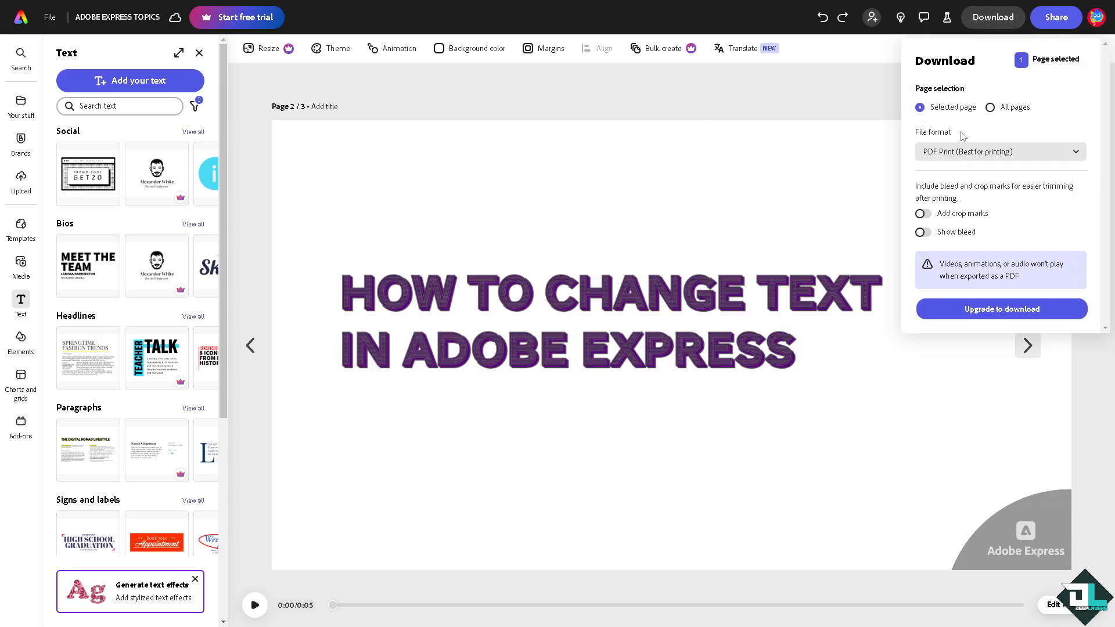
left_click(1015, 150)
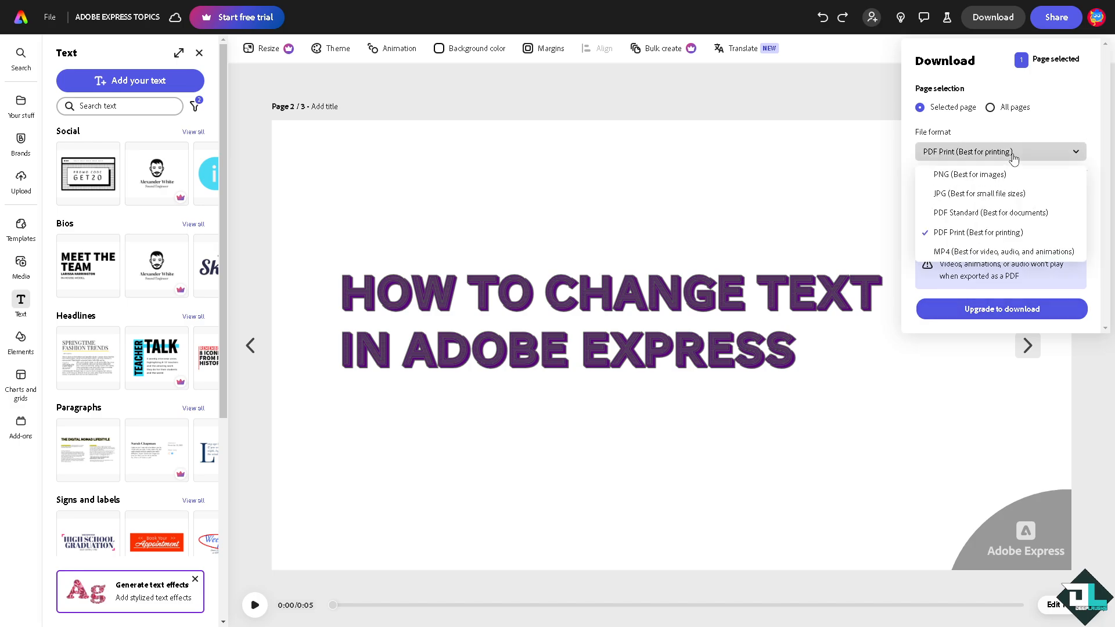
left_click(494, 203)
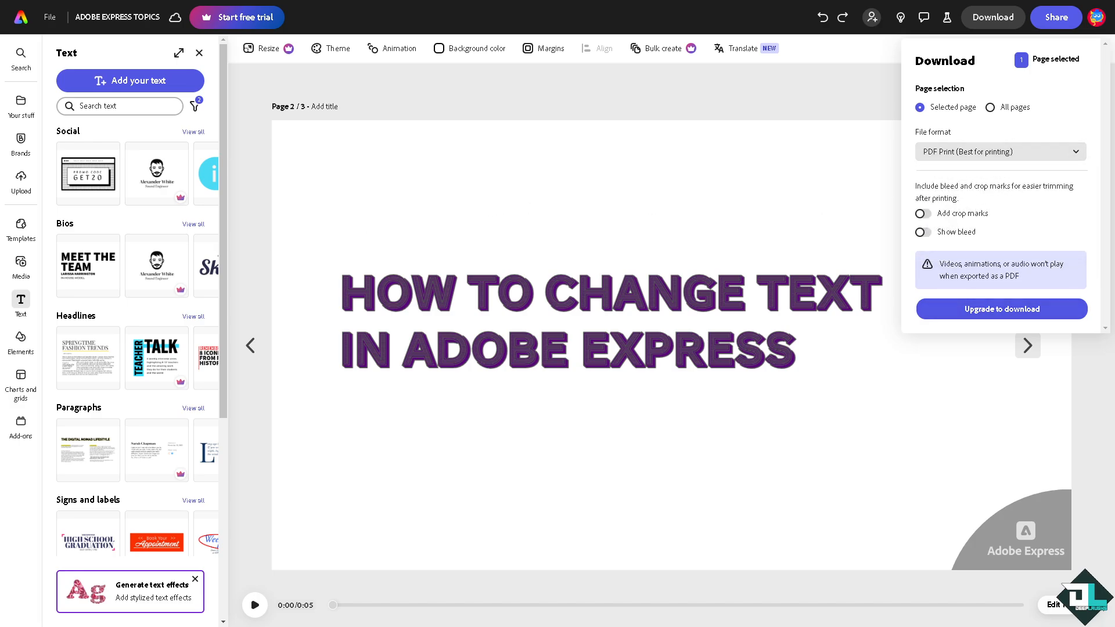